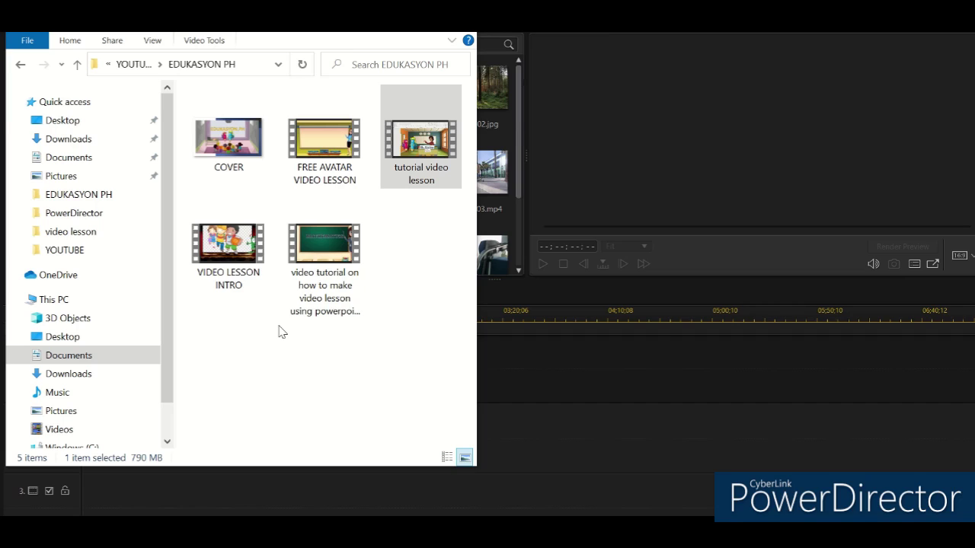
Step: Drag the 'video tutorial on how to make video lesson using powerpoint' file from Explorer onto video track 1
{"action": "left_click", "coordinate": [326, 257]}
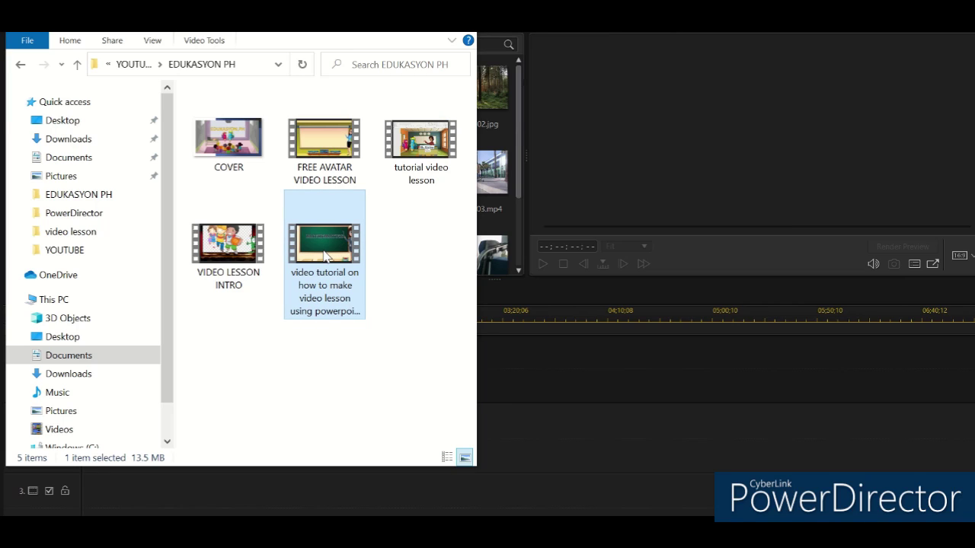
{"action": "left_click_drag", "start_coordinate": [324, 258], "coordinate": [543, 390]}
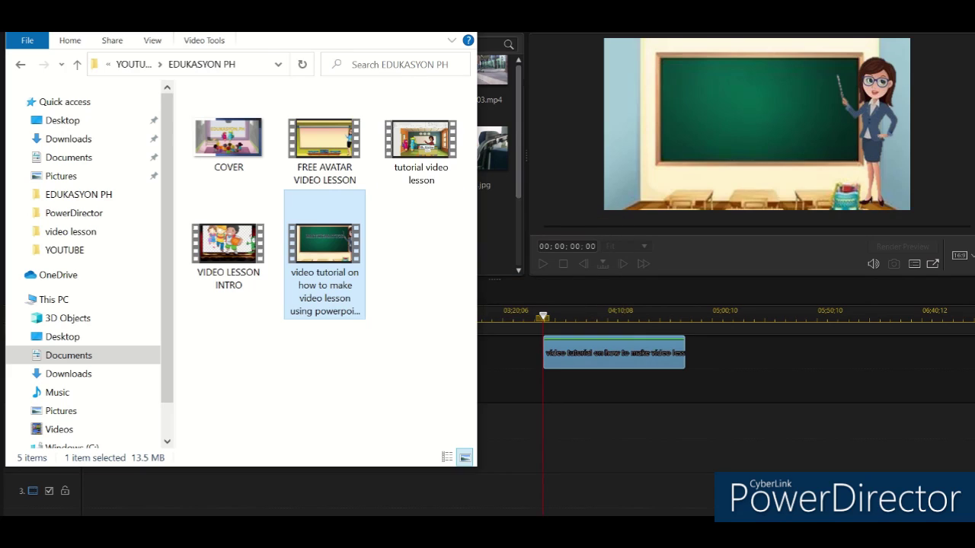
{"action": "left_click", "coordinate": [582, 406]}
{"action": "left_click_drag", "start_coordinate": [602, 364], "coordinate": [160, 356]}
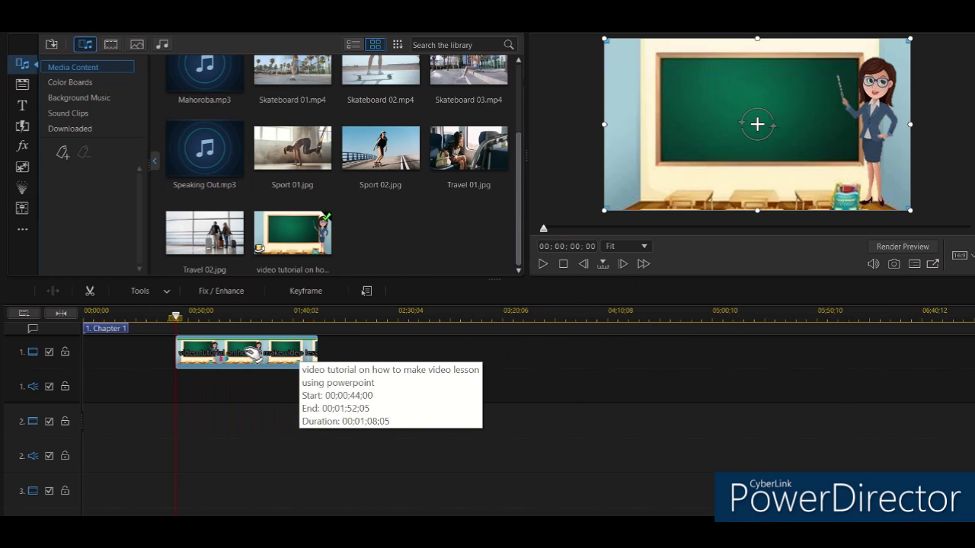
Step: Move the lesson clip to 00;00;00;00, play it through, and park the playhead at 00;00;23;25
{"action": "left_click_drag", "start_coordinate": [251, 353], "coordinate": [156, 357]}
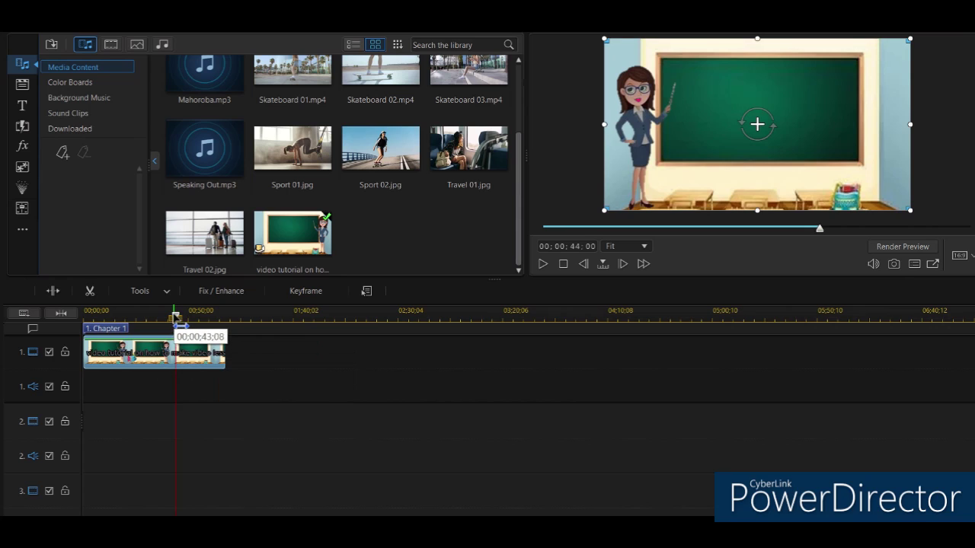
{"action": "left_click_drag", "start_coordinate": [176, 323], "coordinate": [86, 318]}
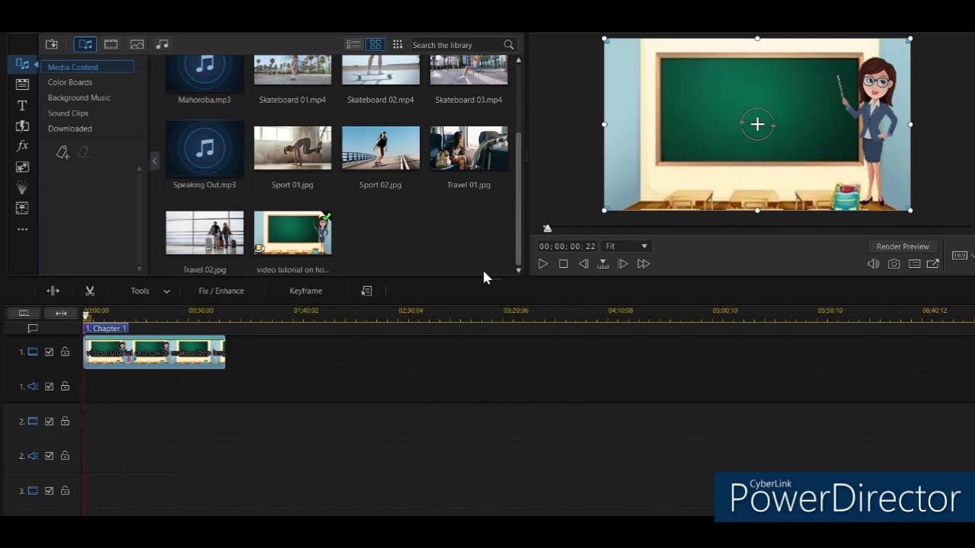
{"action": "left_click", "coordinate": [539, 265]}
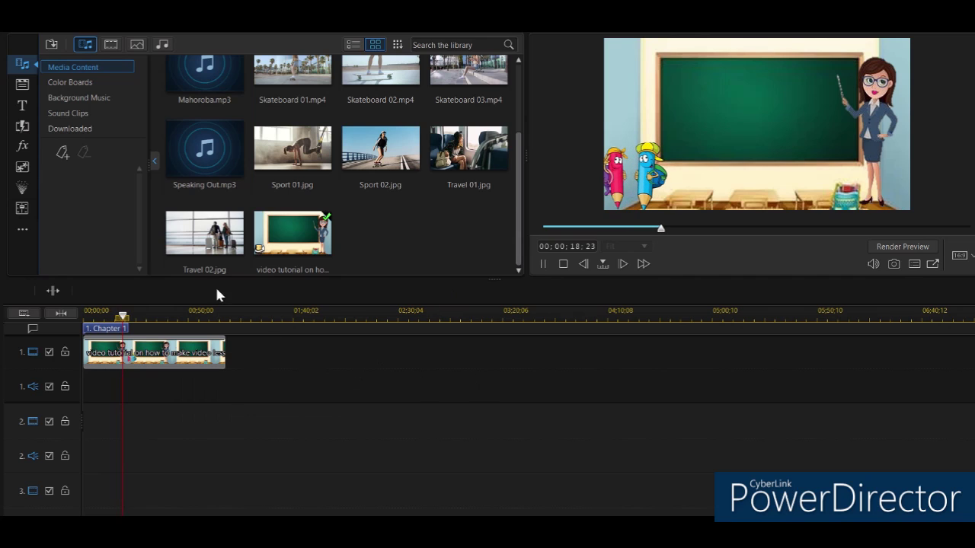
{"action": "left_click", "coordinate": [545, 264]}
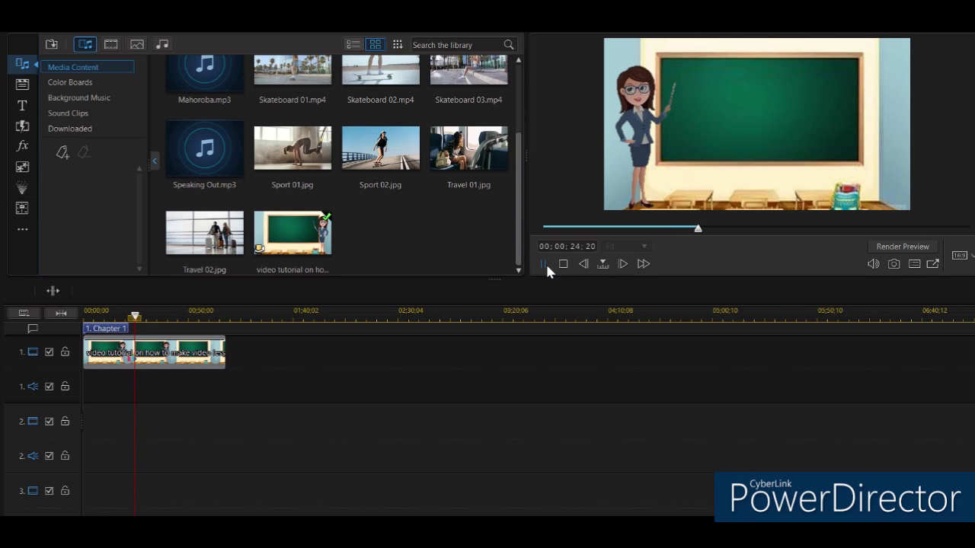
{"action": "left_click_drag", "start_coordinate": [137, 316], "coordinate": [134, 319]}
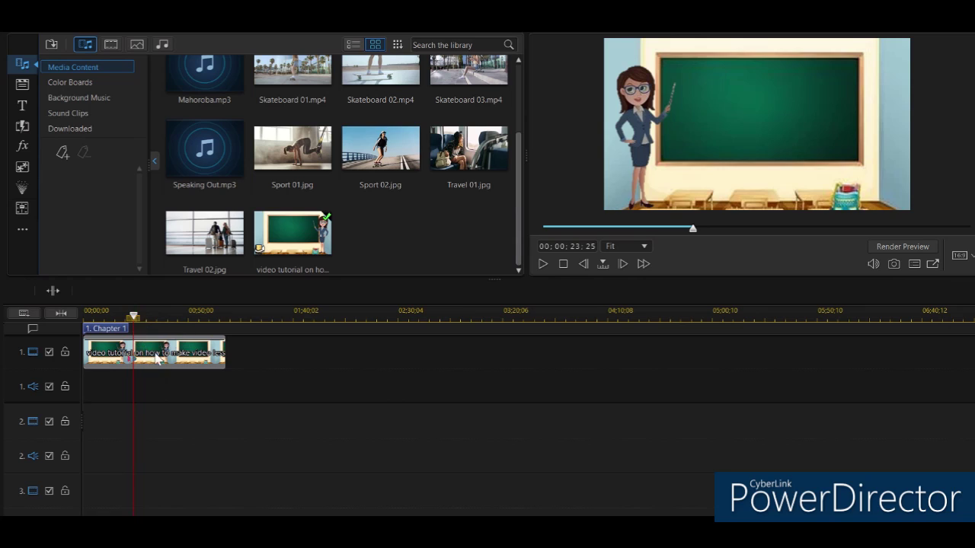
{"action": "left_click", "coordinate": [160, 358]}
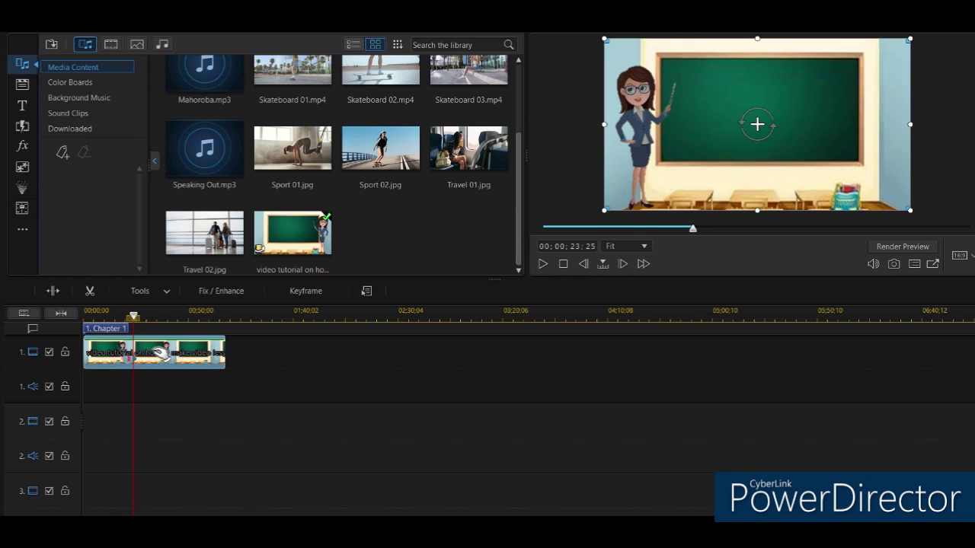
Step: Split the lesson clip at the playhead and move the second piece to start at 00;00;33;12
{"action": "left_click", "coordinate": [56, 293]}
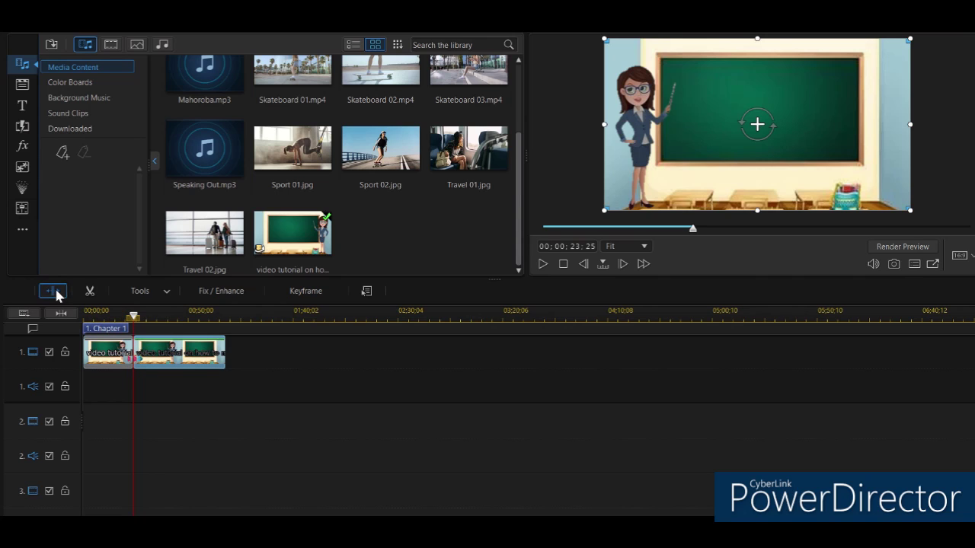
{"action": "left_click_drag", "start_coordinate": [152, 352], "coordinate": [265, 352]}
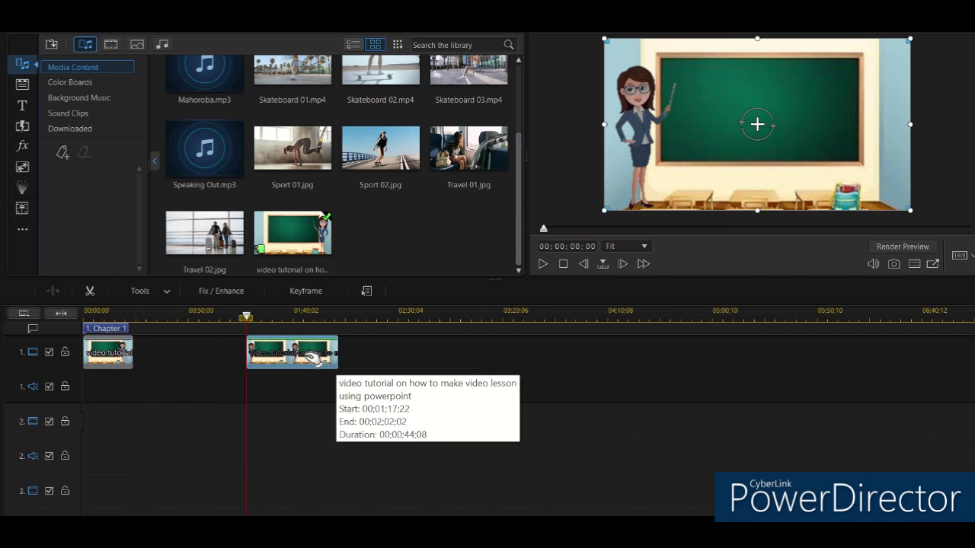
{"action": "double_click", "coordinate": [191, 359]}
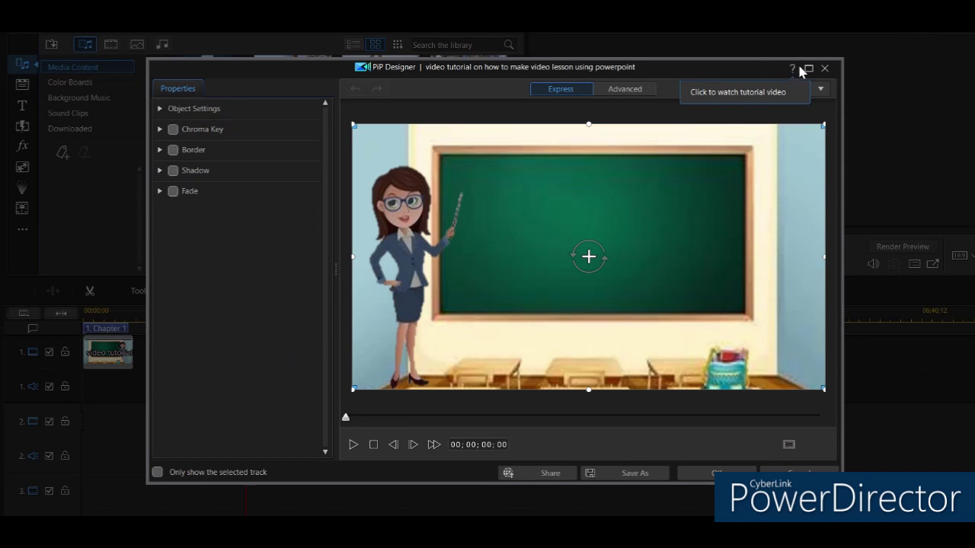
{"action": "left_click", "coordinate": [824, 68]}
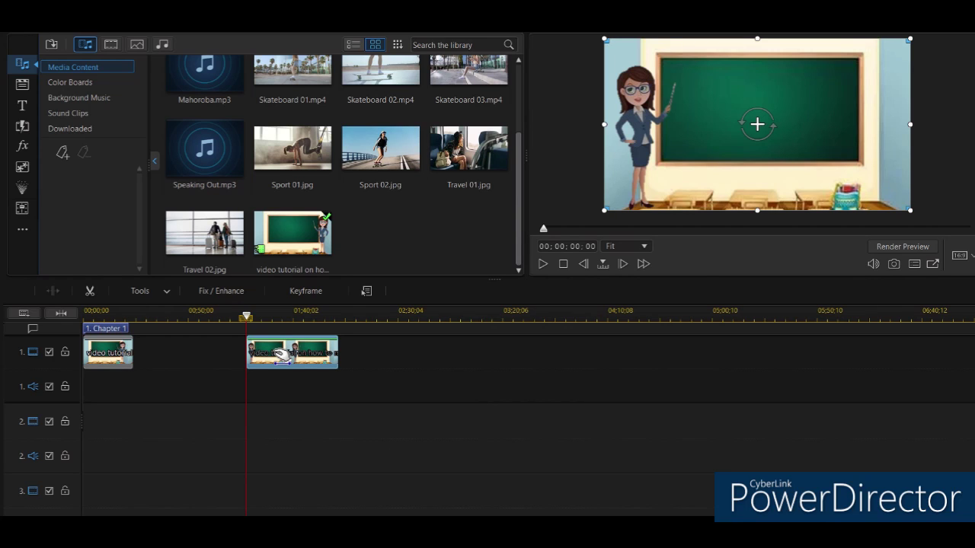
{"action": "left_click_drag", "start_coordinate": [282, 352], "coordinate": [312, 337]}
{"action": "left_click_drag", "start_coordinate": [287, 351], "coordinate": [172, 357]}
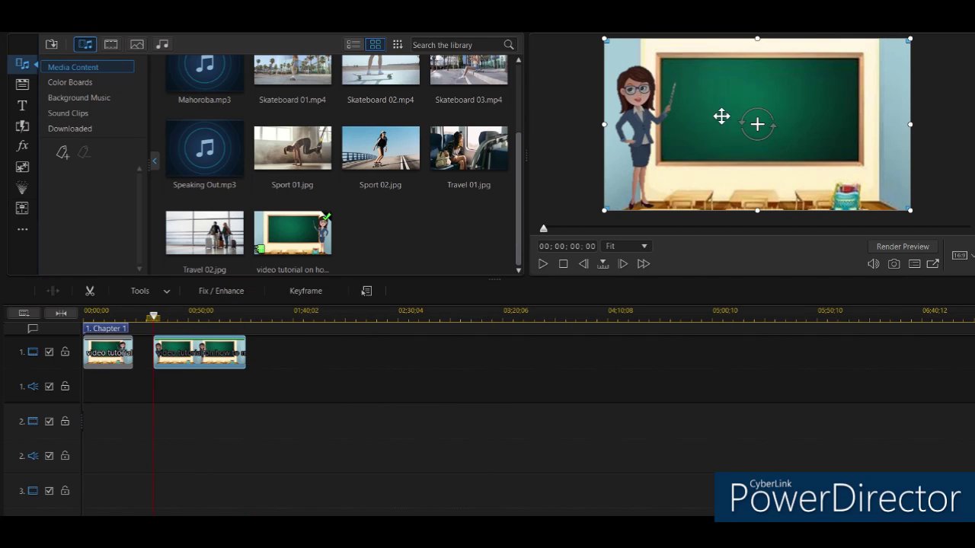
Step: Add the Default 3D 'My 3D Title' template to track 2 at the second lesson piece
{"action": "left_click", "coordinate": [23, 108]}
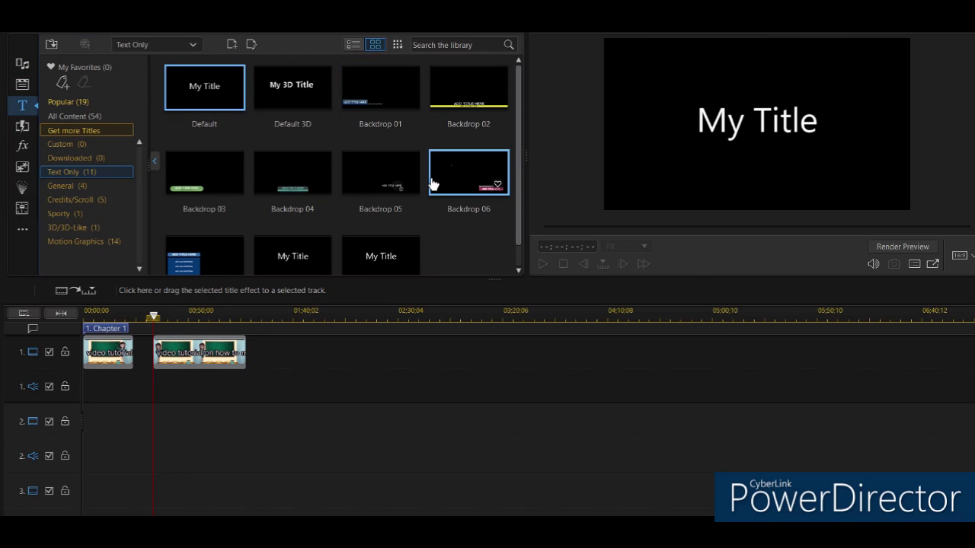
{"action": "left_click", "coordinate": [290, 96]}
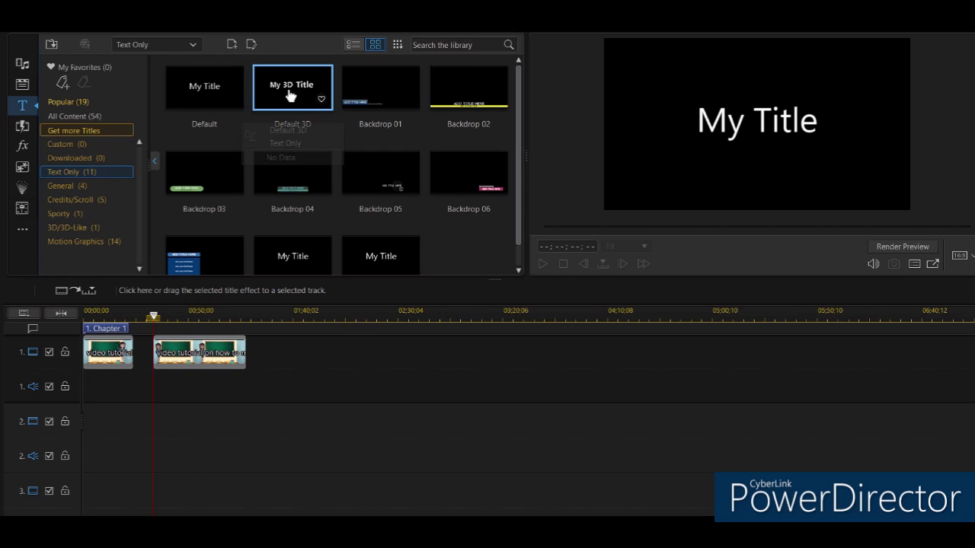
{"action": "left_click", "coordinate": [217, 102]}
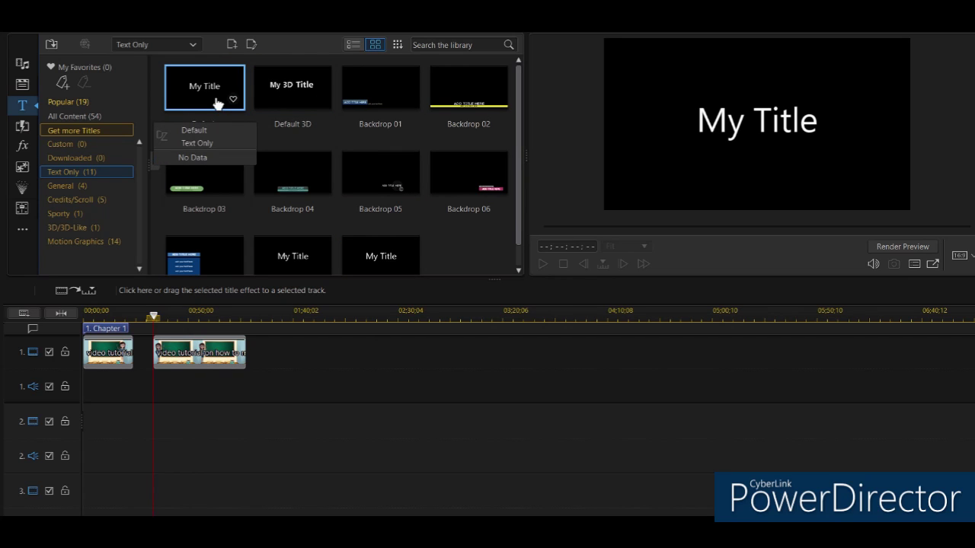
{"action": "left_click", "coordinate": [312, 175]}
{"action": "scroll", "coordinate": [309, 178], "scroll_direction": "down", "scroll_amount": 1}
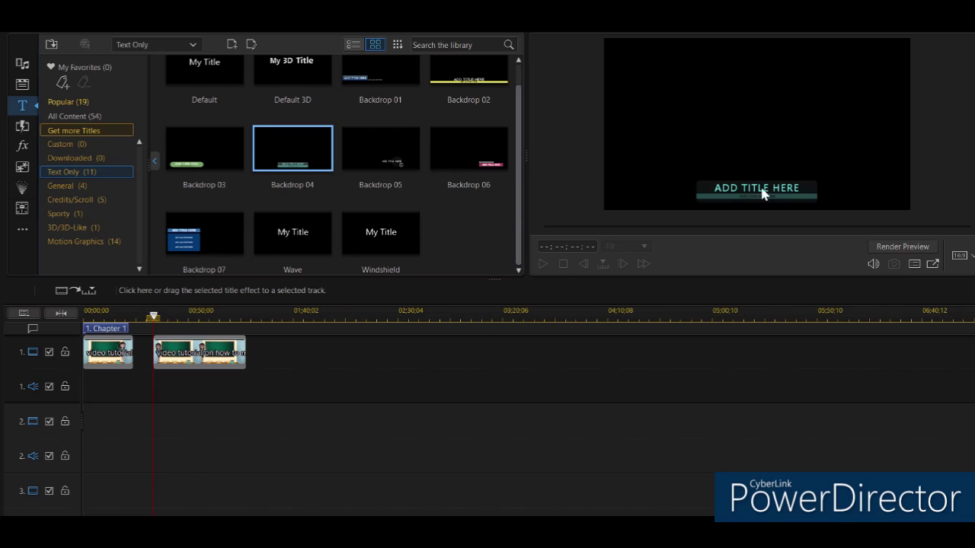
{"action": "left_click", "coordinate": [281, 77]}
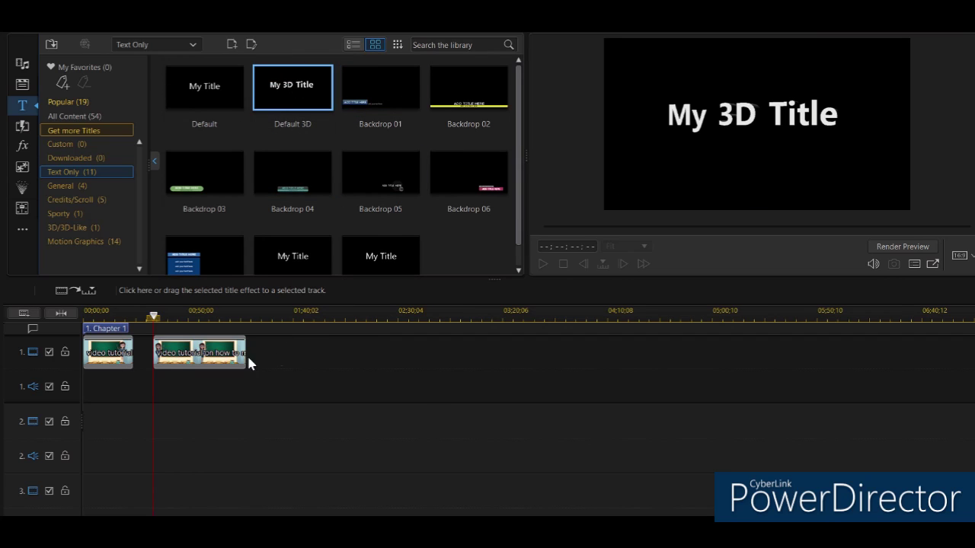
{"action": "left_click_drag", "start_coordinate": [279, 94], "coordinate": [158, 417]}
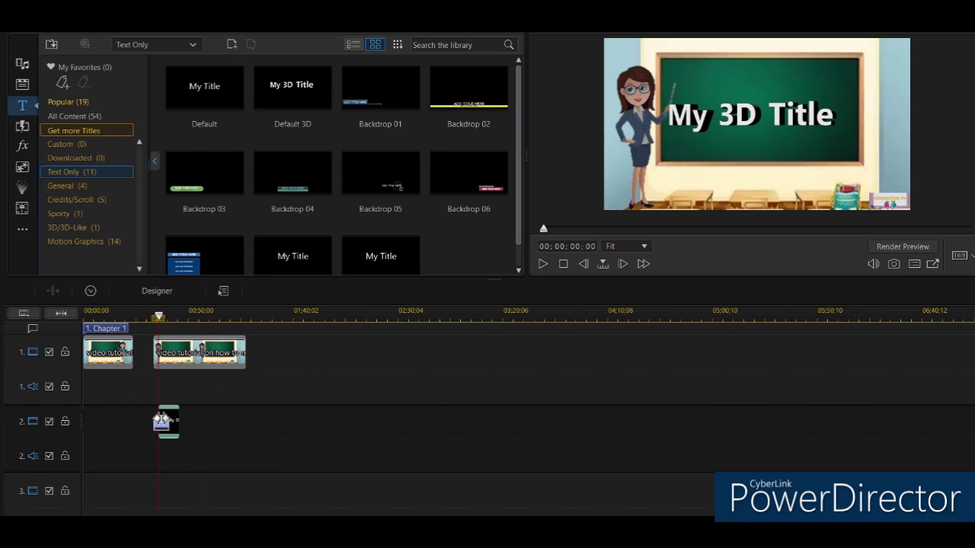
Step: Change the track-2 3D title text to 'Video Lesson'
{"action": "double_click", "coordinate": [195, 354]}
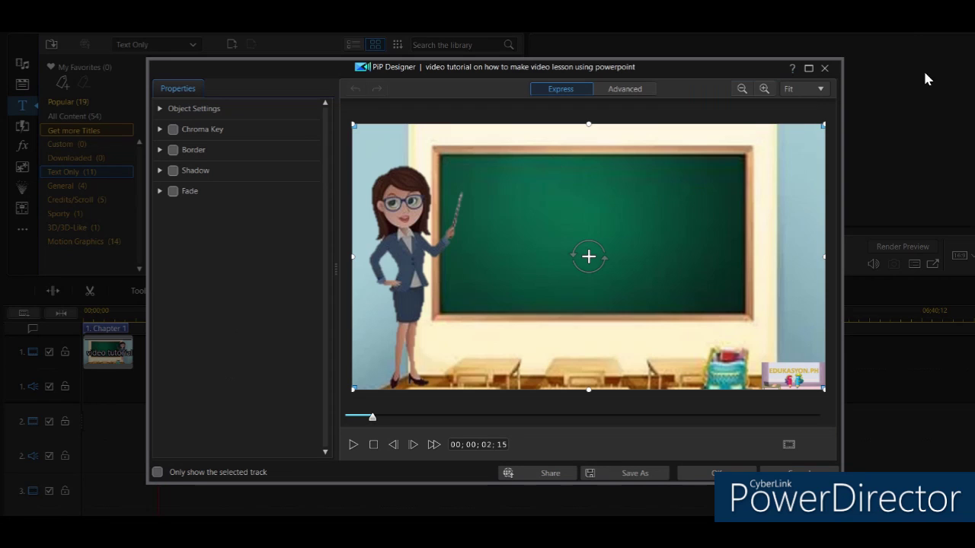
{"action": "left_click", "coordinate": [825, 70]}
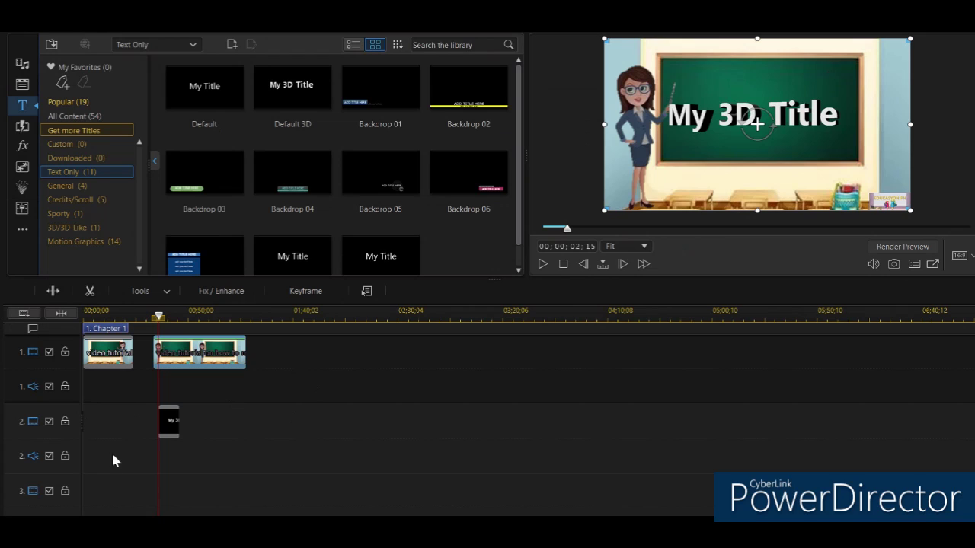
{"action": "left_click", "coordinate": [169, 423]}
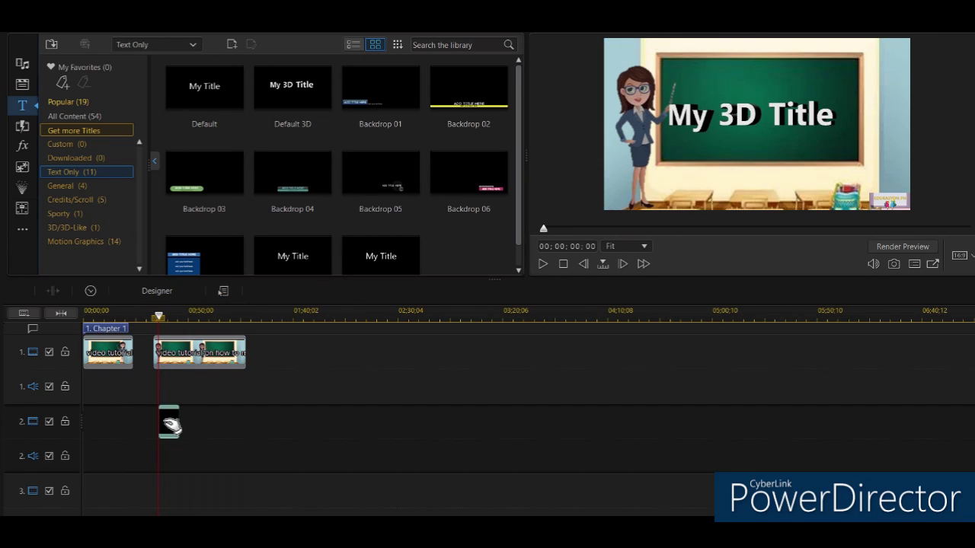
{"action": "left_click", "coordinate": [830, 113]}
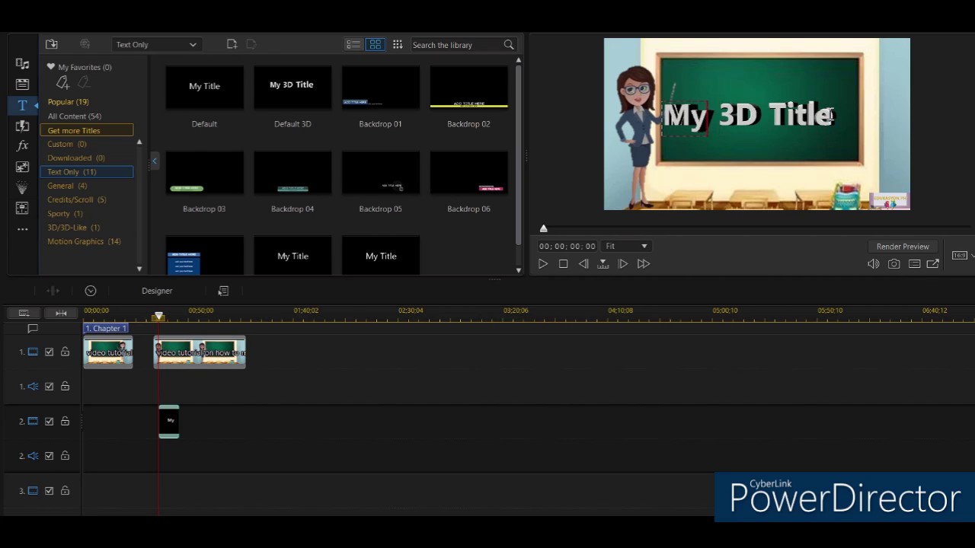
{"action": "type", "text": "Video"}
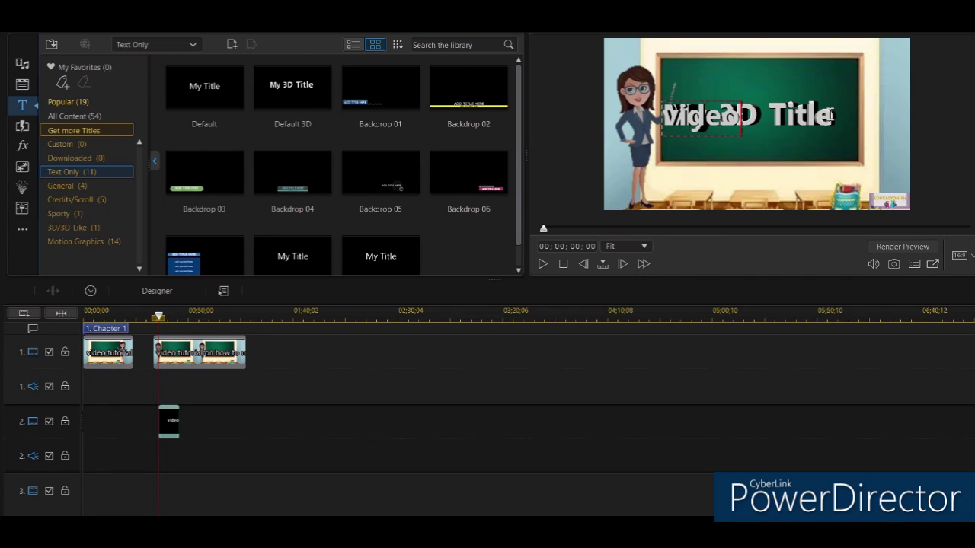
{"action": "type", "text": " Less"}
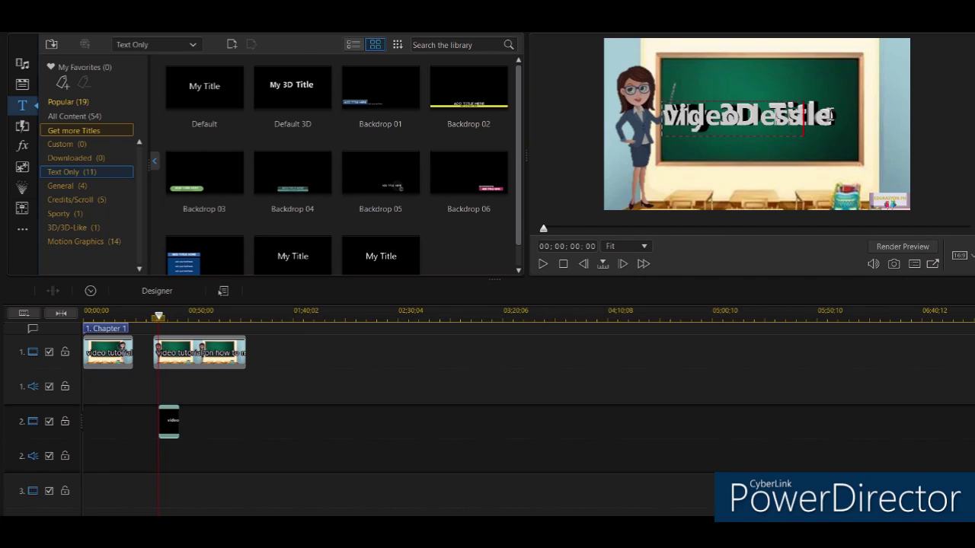
{"action": "type", "text": "on"}
{"action": "left_click", "coordinate": [514, 422]}
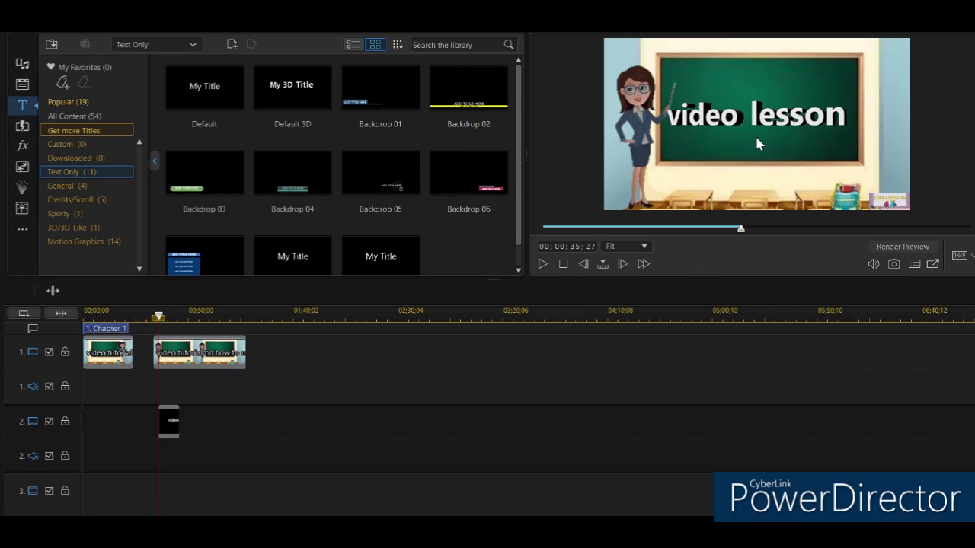
Step: Move the 'video lesson' title higher on the chalkboard and play the preview to check it
{"action": "left_click", "coordinate": [171, 421]}
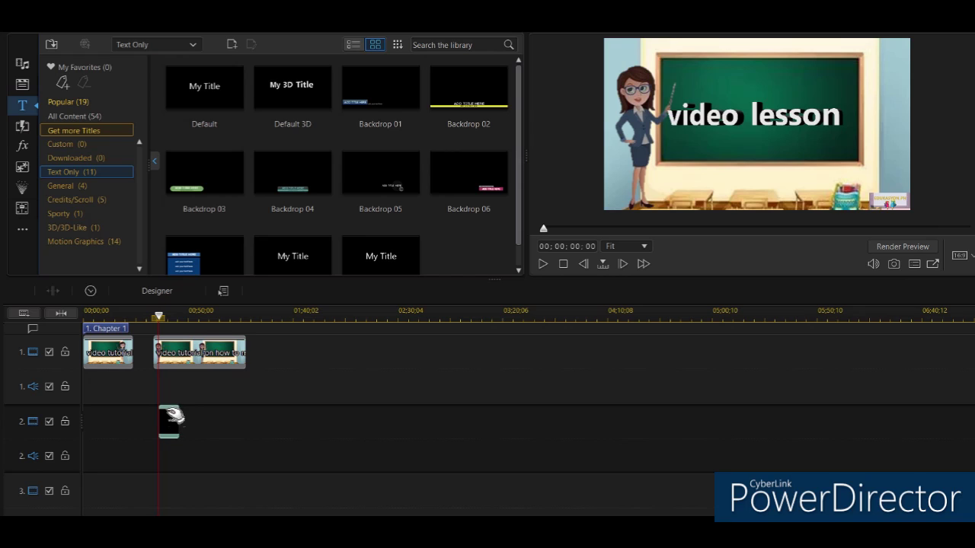
{"action": "left_click", "coordinate": [774, 113]}
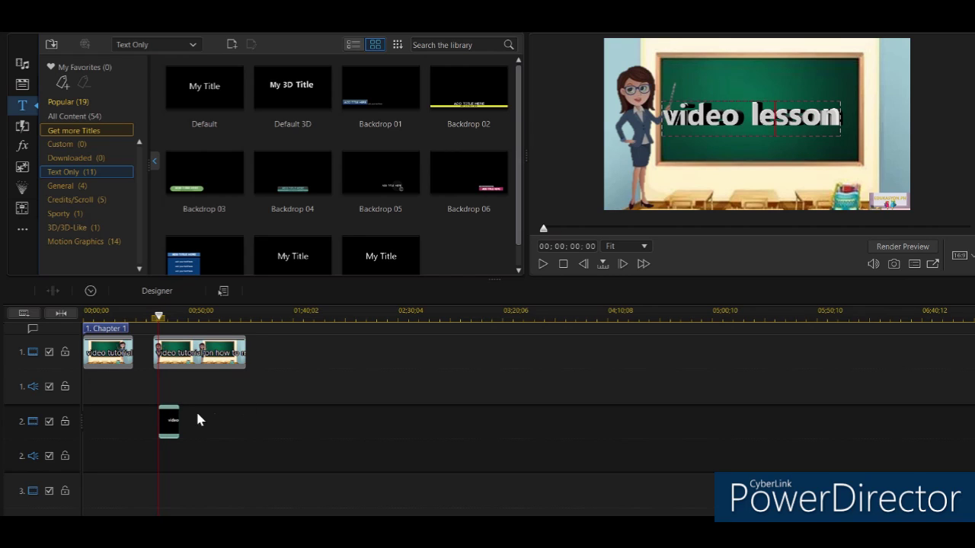
{"action": "left_click", "coordinate": [168, 423]}
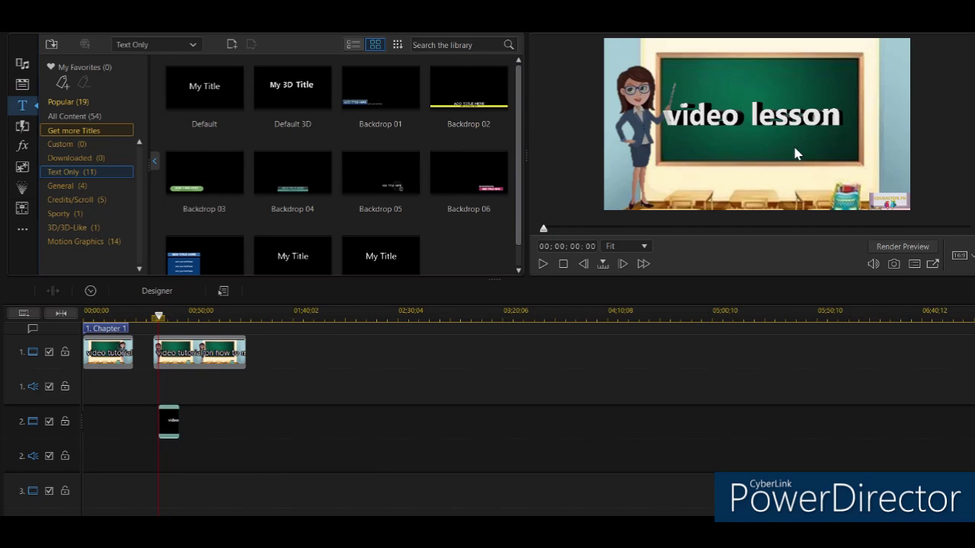
{"action": "left_click", "coordinate": [785, 123]}
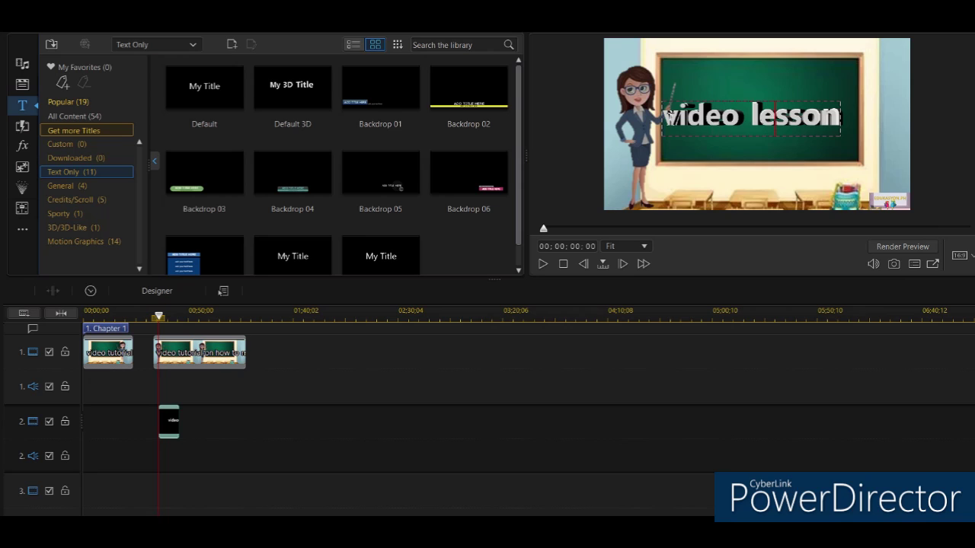
{"action": "mouse_move", "coordinate": [740, 99]}
{"action": "left_mouse_down"}
{"action": "mouse_move", "coordinate": [742, 79]}
{"action": "mouse_move", "coordinate": [755, 76]}
{"action": "mouse_move", "coordinate": [757, 98]}
{"action": "left_mouse_up"}
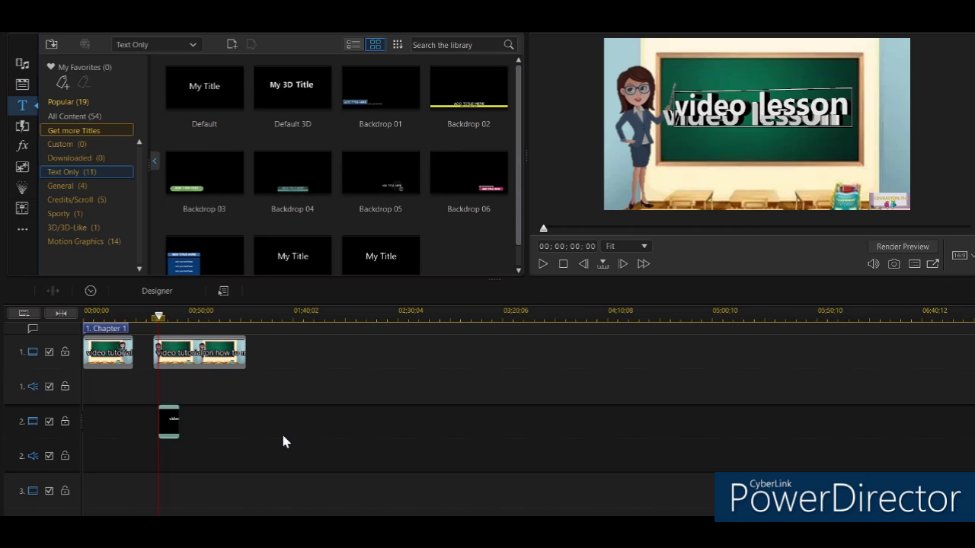
{"action": "left_click", "coordinate": [346, 429]}
{"action": "left_click", "coordinate": [540, 264]}
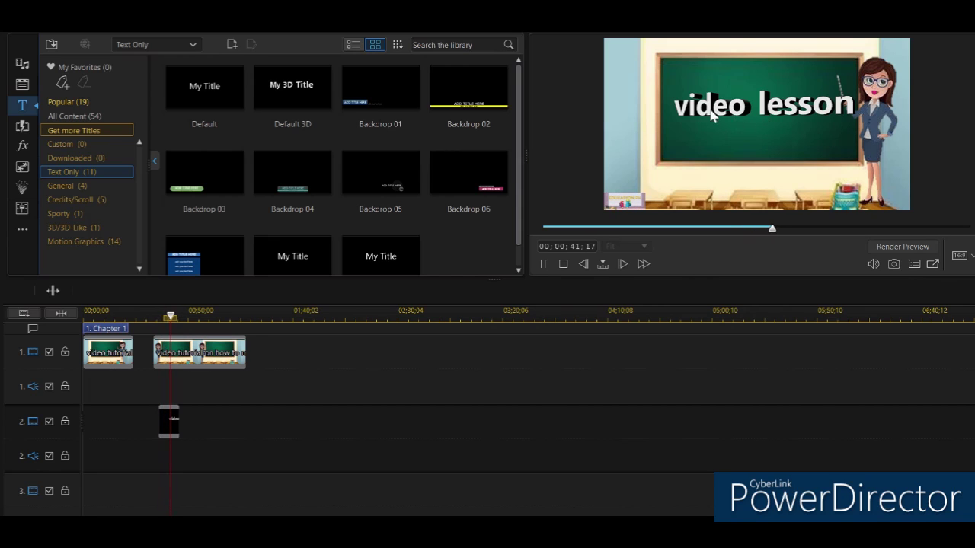
{"action": "left_click", "coordinate": [543, 264]}
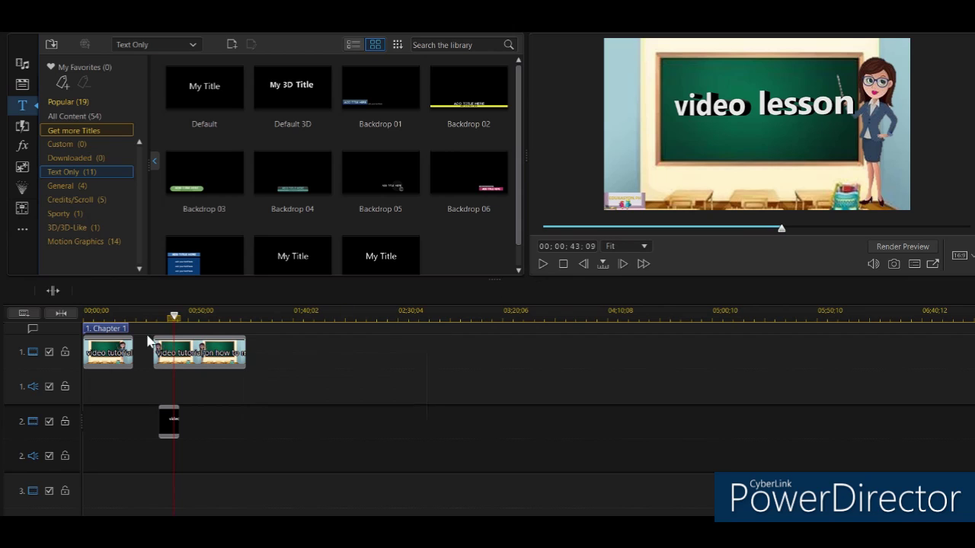
{"action": "left_click_drag", "start_coordinate": [176, 324], "coordinate": [86, 322]}
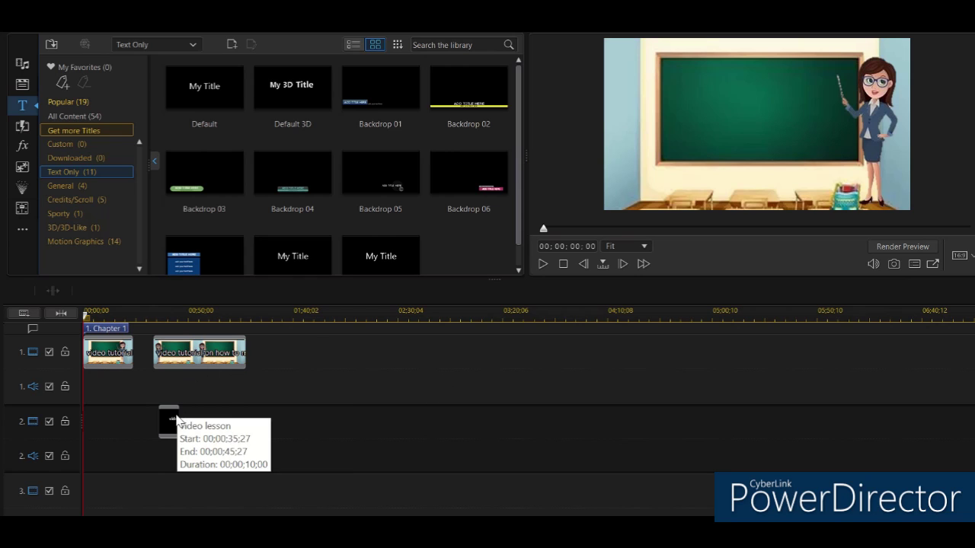
{"action": "left_click", "coordinate": [113, 353]}
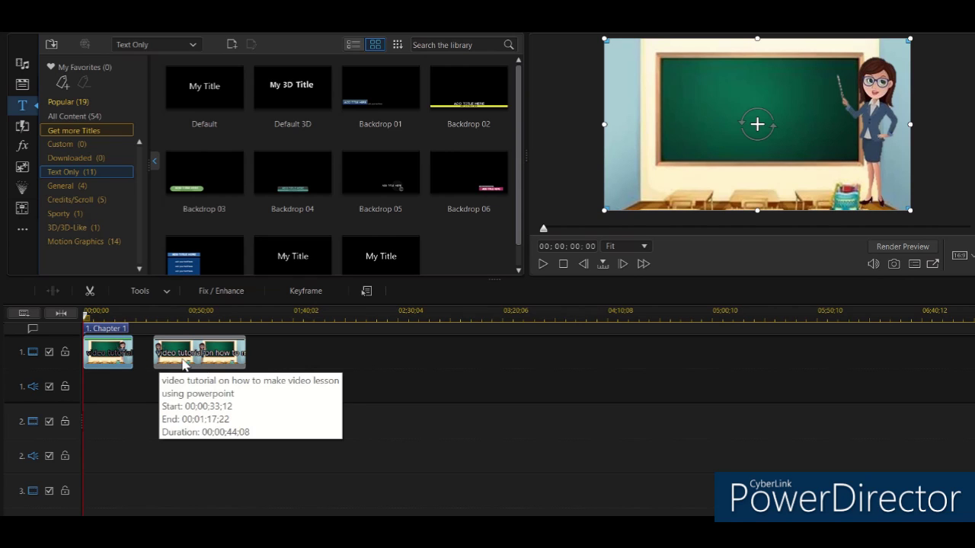
{"action": "left_click", "coordinate": [240, 357]}
{"action": "left_click", "coordinate": [108, 352]}
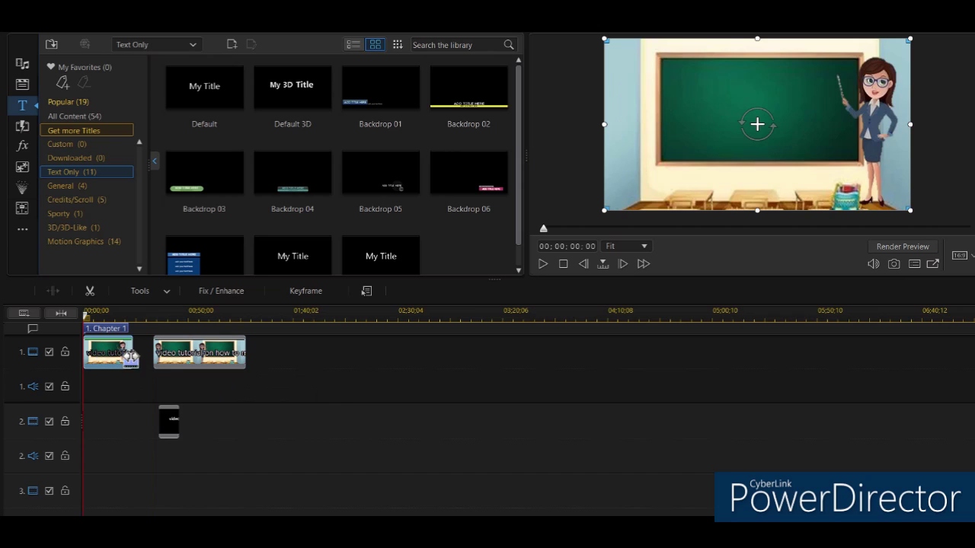
{"action": "left_click", "coordinate": [169, 422]}
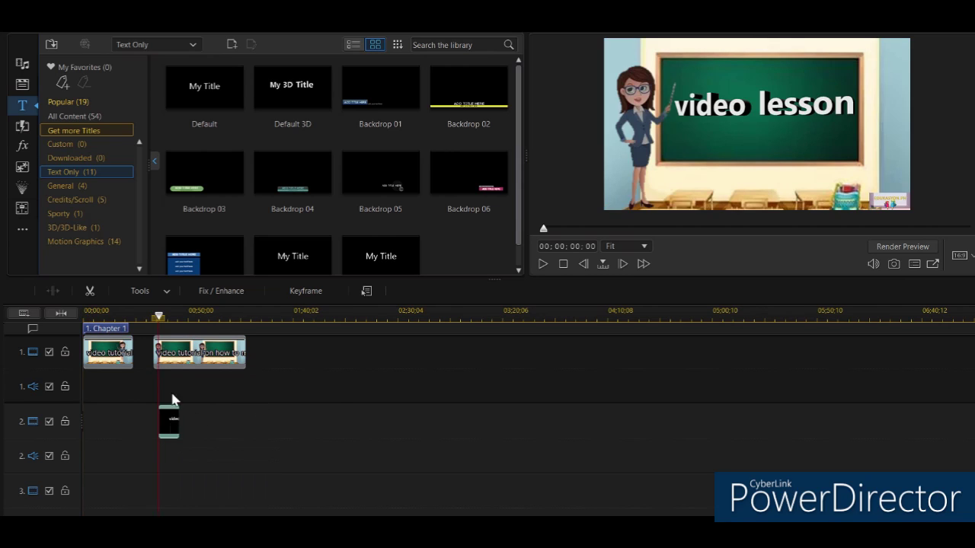
{"action": "left_click", "coordinate": [221, 357]}
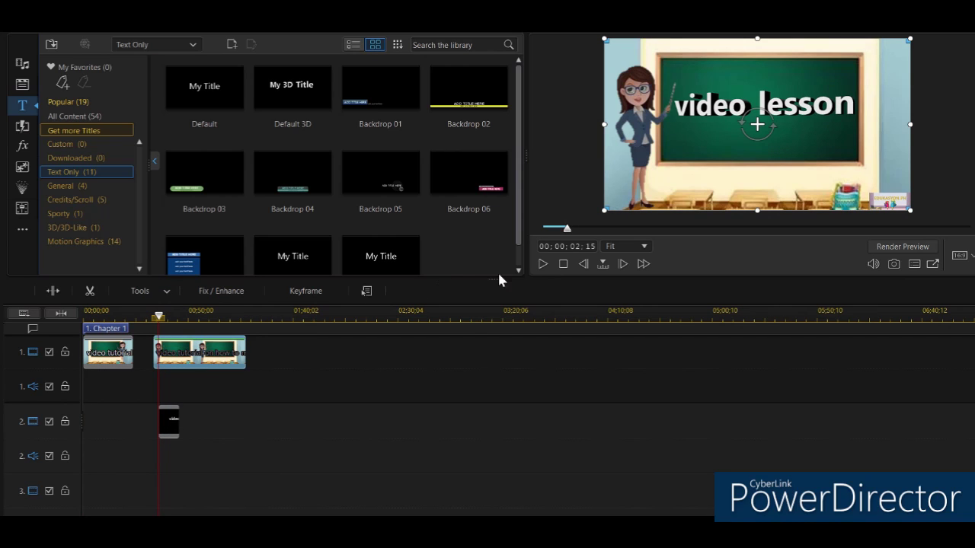
{"action": "left_click", "coordinate": [543, 263]}
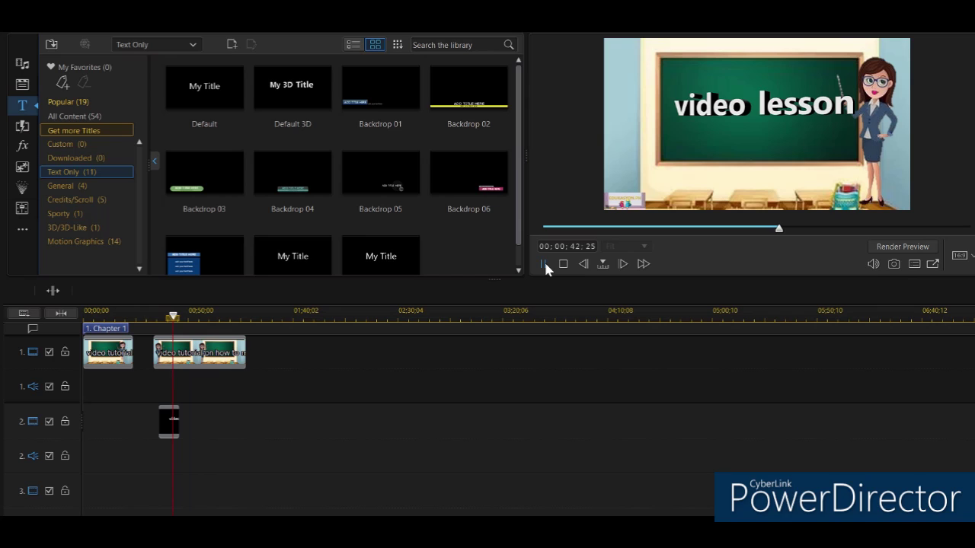
{"action": "left_click", "coordinate": [544, 264]}
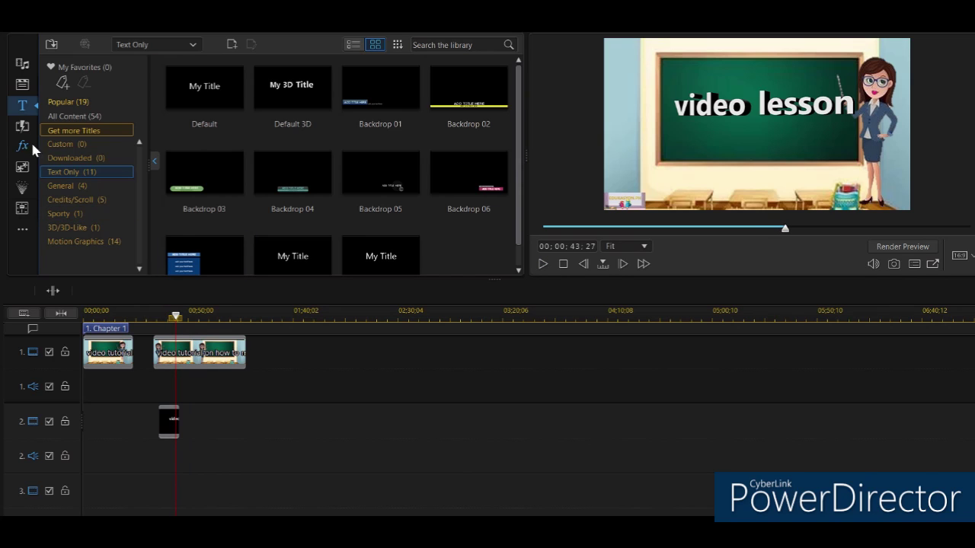
Step: Add a Default title after the video lesson title and replace 'My Title' with 'How to make a vid'
{"action": "left_click_drag", "start_coordinate": [228, 99], "coordinate": [183, 427]}
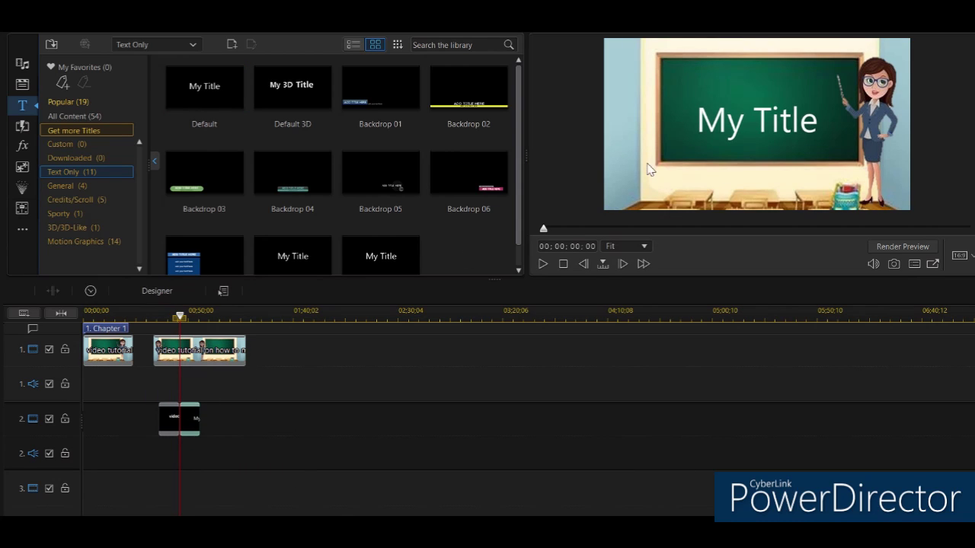
{"action": "left_click", "coordinate": [815, 124]}
{"action": "key", "text": "BackSpace"}
{"action": "key", "text": "BackSpace"}
{"action": "key", "text": "BackSpace"}
{"action": "key", "text": "BackSpace"}
{"action": "key", "text": "BackSpace"}
{"action": "key", "text": "BackSpace"}
{"action": "key", "text": "BackSpace"}
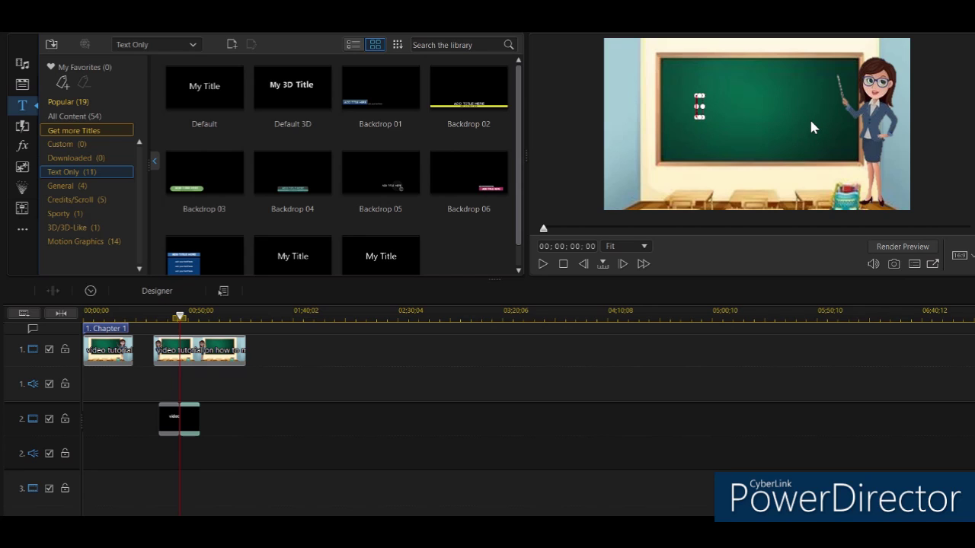
{"action": "type", "text": "How"}
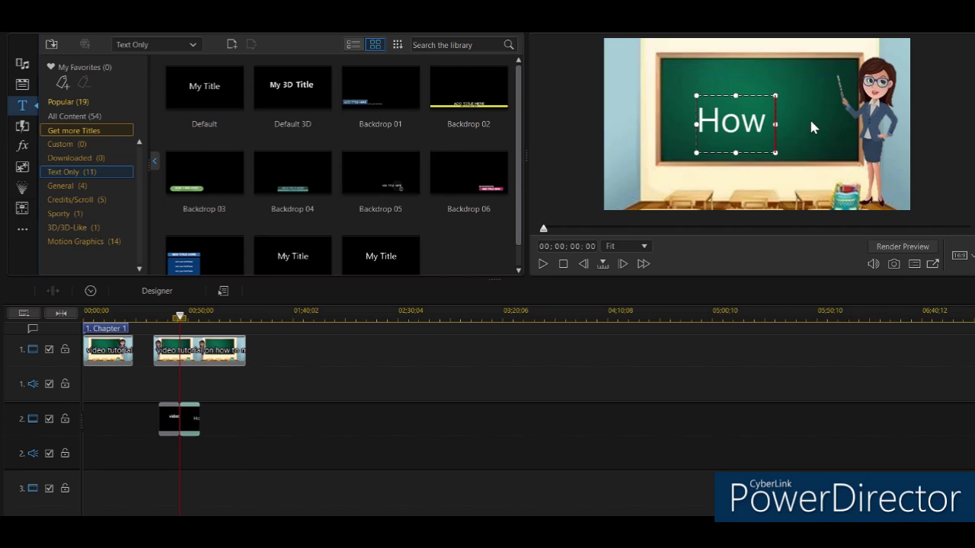
{"action": "type", "text": " to make"}
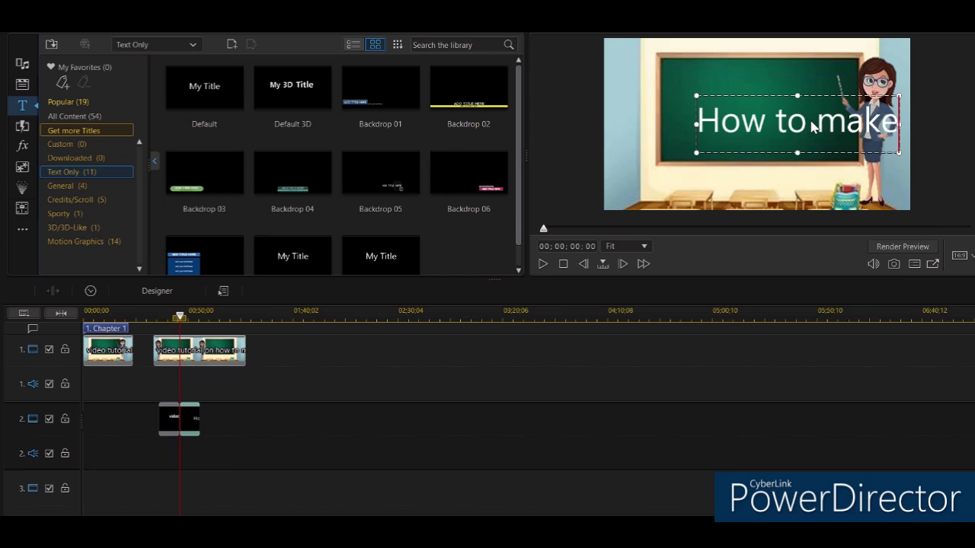
{"action": "type", "text": " a"}
{"action": "type", "text": " vid"}
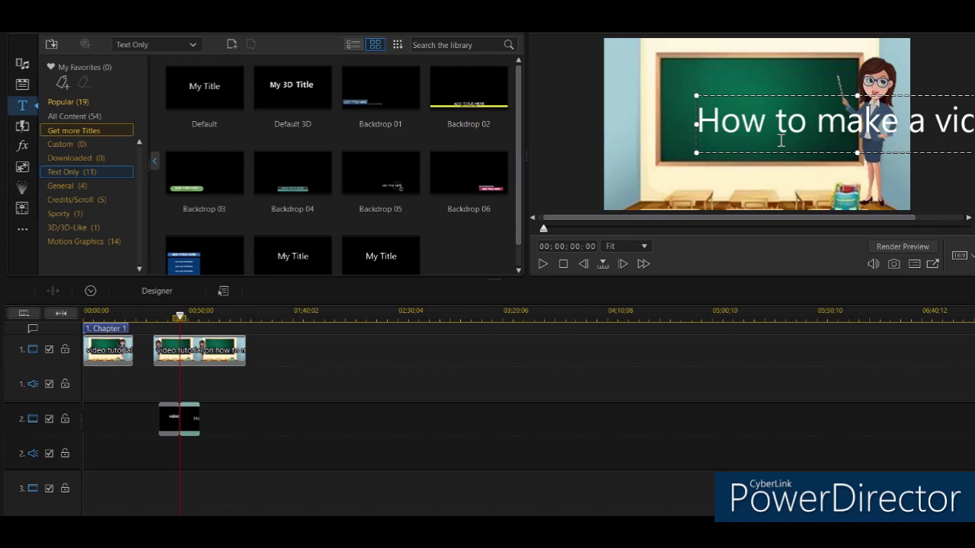
Step: Narrow the text box onto the chalkboard and complete the text as 'How to make a video?'
{"action": "left_click_drag", "start_coordinate": [727, 96], "coordinate": [660, 85]}
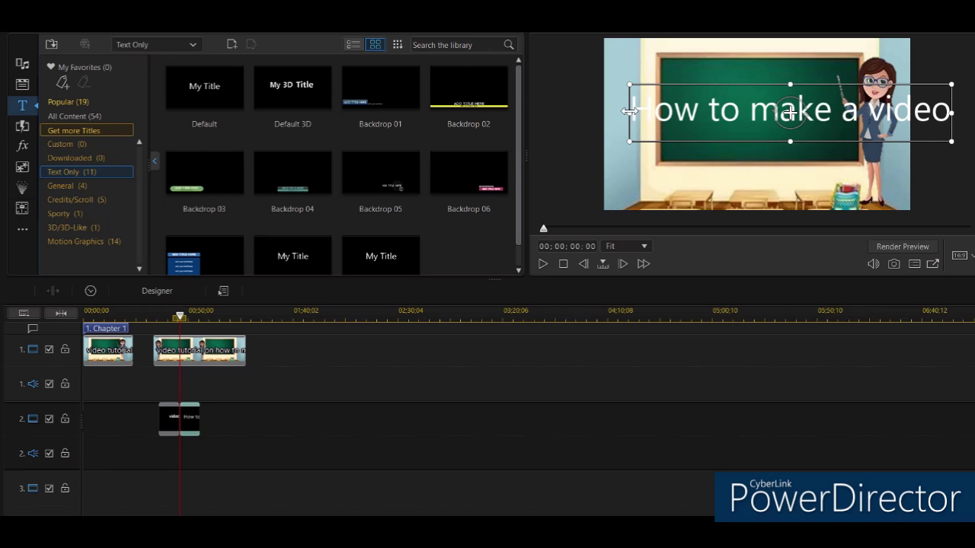
{"action": "left_click_drag", "start_coordinate": [629, 114], "coordinate": [684, 114]}
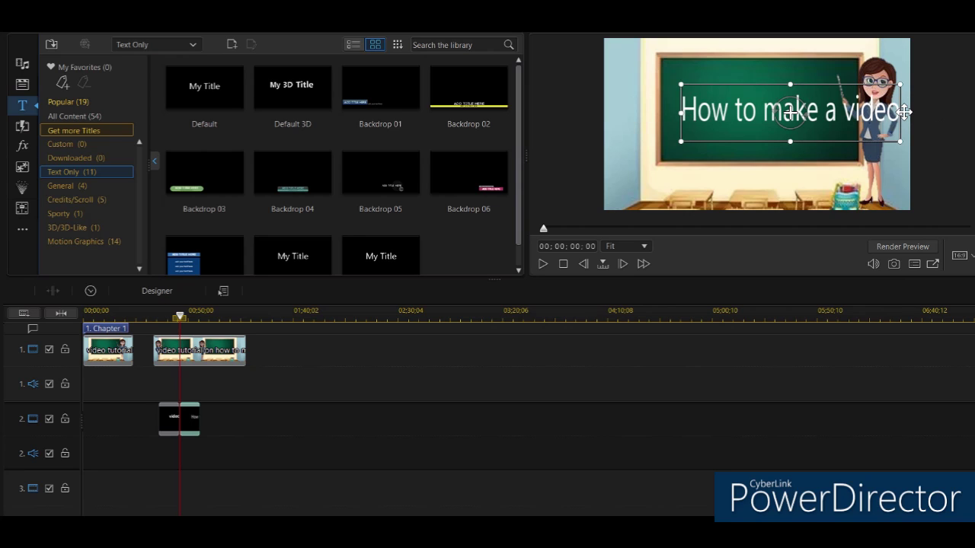
{"action": "left_click_drag", "start_coordinate": [901, 114], "coordinate": [874, 113]}
{"action": "left_click_drag", "start_coordinate": [806, 85], "coordinate": [775, 80]}
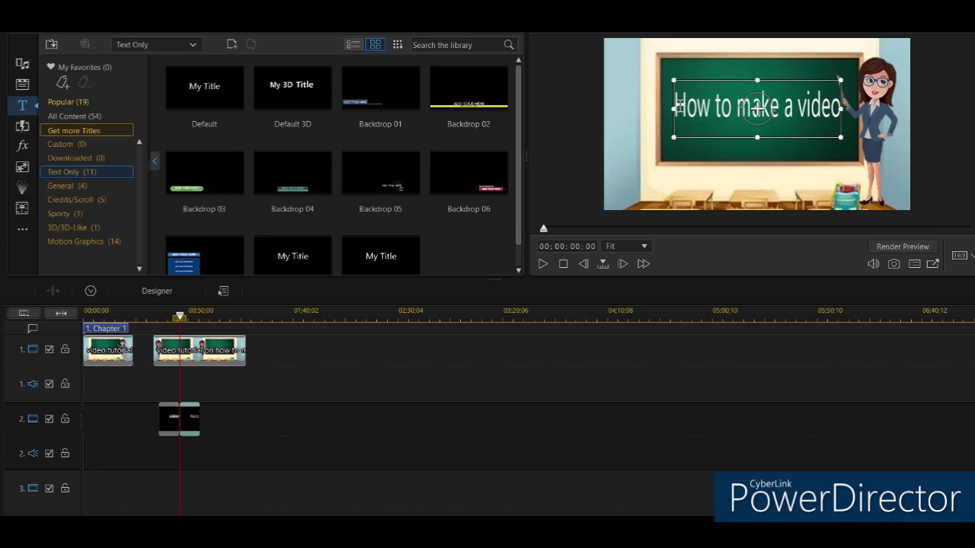
{"action": "left_click", "coordinate": [830, 114]}
{"action": "type", "text": "?"}
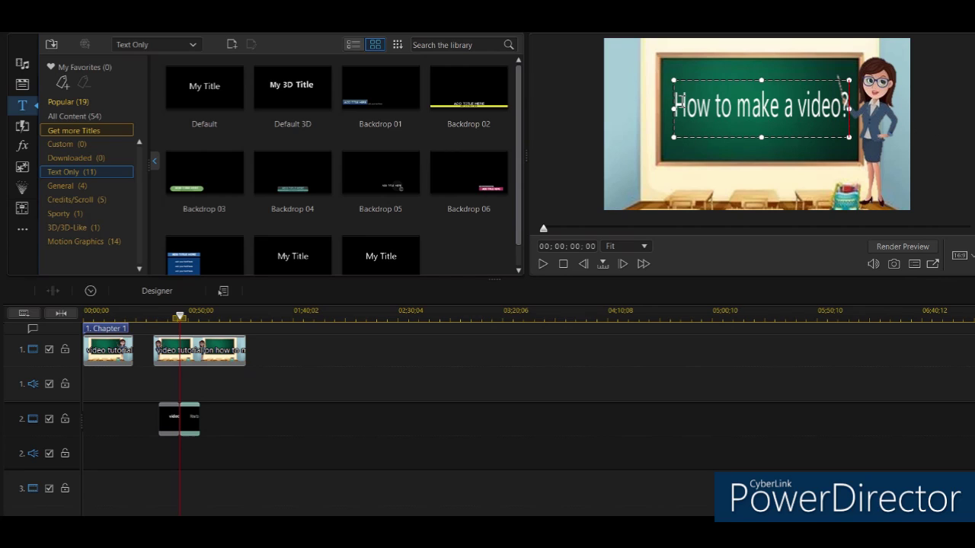
{"action": "left_click_drag", "start_coordinate": [676, 107], "coordinate": [865, 109]}
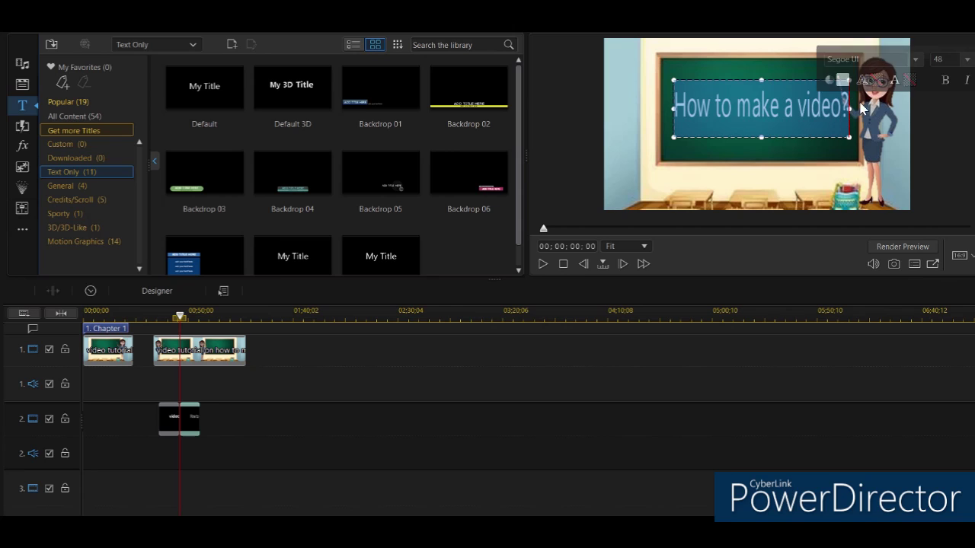
Step: Colour the 'How to make a video?' title text yellow
{"action": "left_click", "coordinate": [841, 80]}
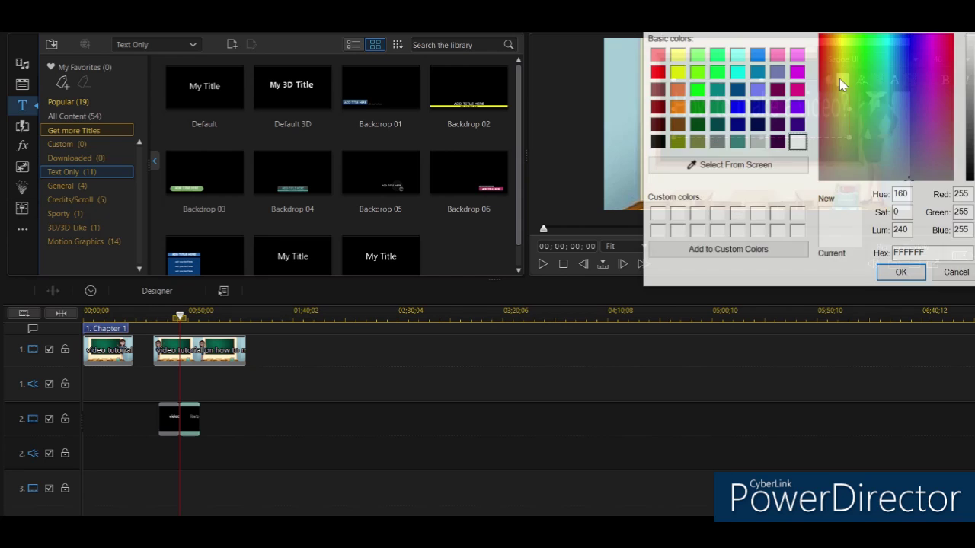
{"action": "left_click", "coordinate": [676, 72]}
{"action": "left_click", "coordinate": [892, 274]}
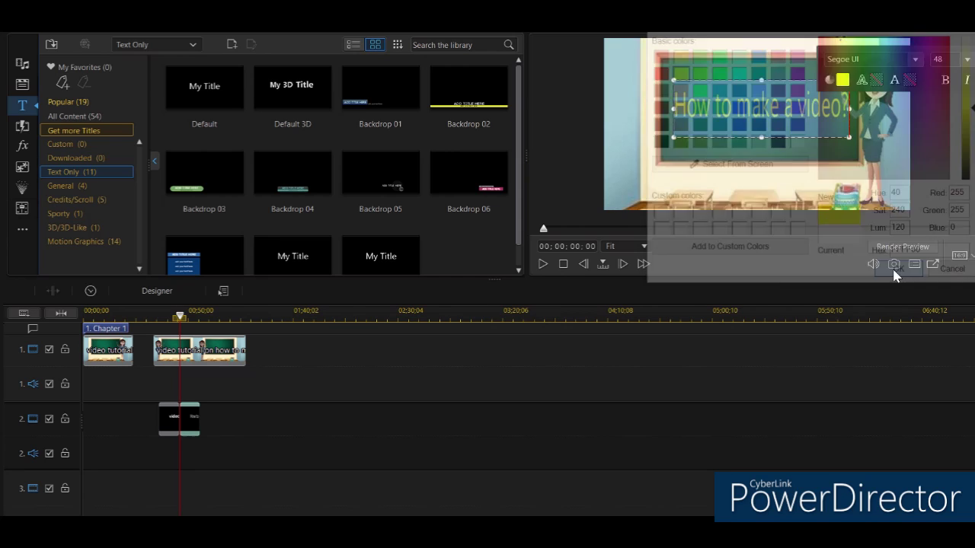
Step: Set the title font to Segoe UI Black at size 48 and nudge the box slightly
{"action": "left_click", "coordinate": [736, 107]}
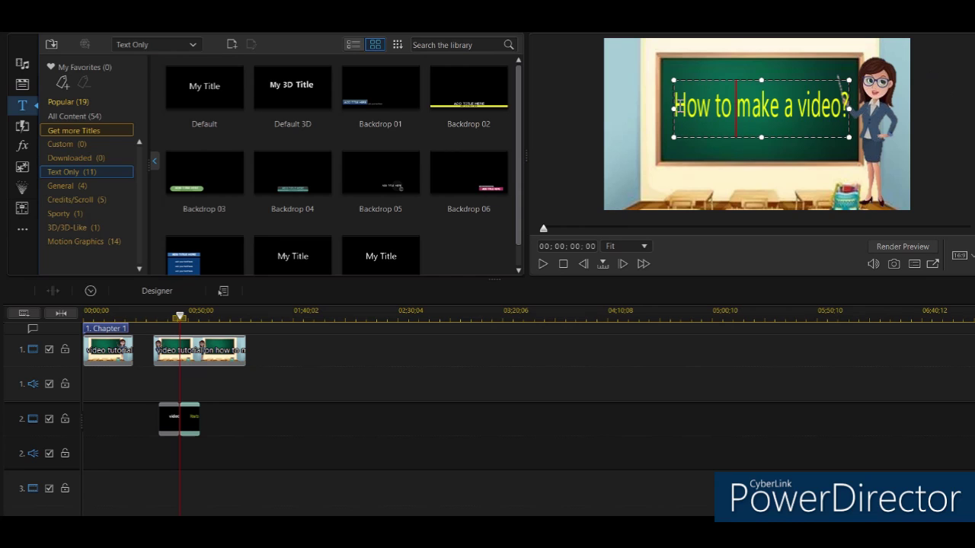
{"action": "left_click_drag", "start_coordinate": [677, 106], "coordinate": [851, 107]}
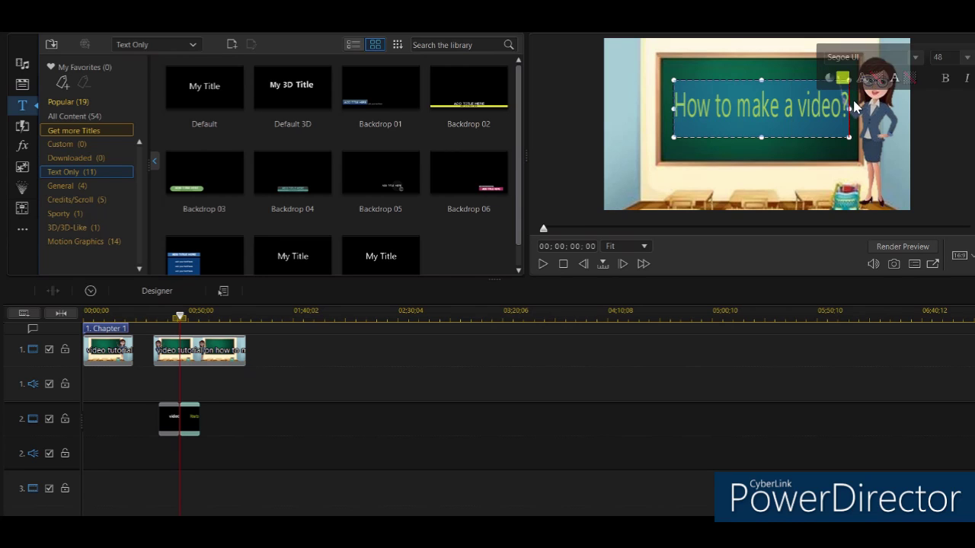
{"action": "left_click", "coordinate": [918, 59]}
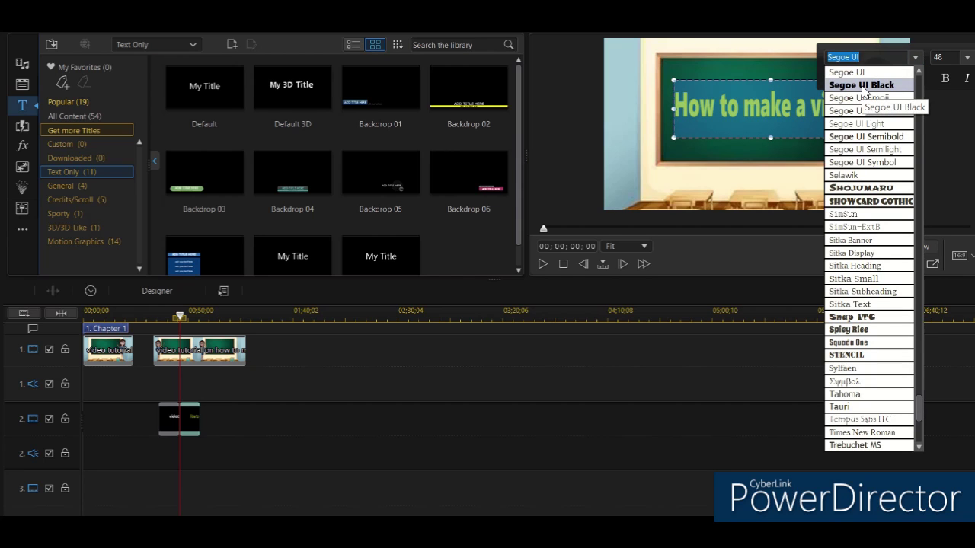
{"action": "left_click", "coordinate": [863, 85]}
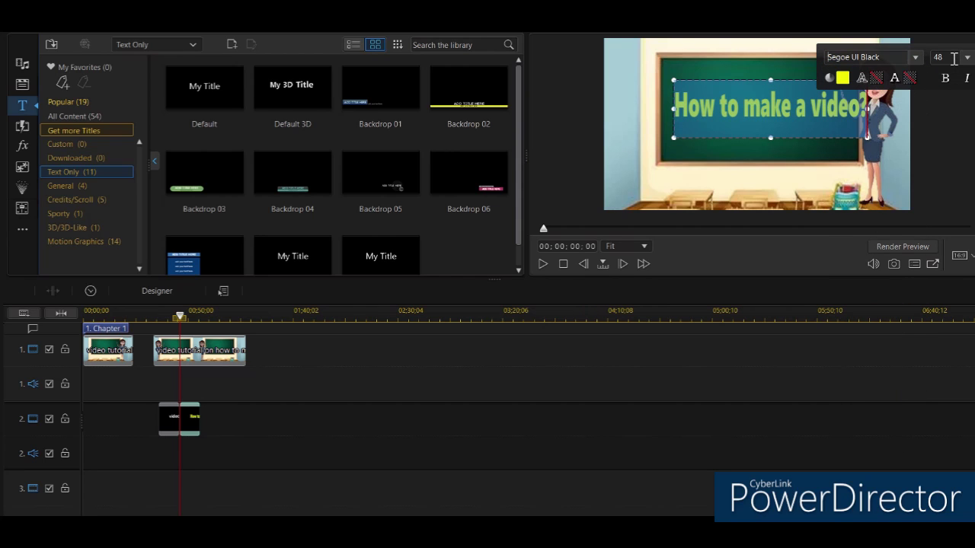
{"action": "left_click", "coordinate": [967, 58]}
{"action": "left_click", "coordinate": [969, 59]}
{"action": "left_click_drag", "start_coordinate": [750, 81], "coordinate": [742, 82]}
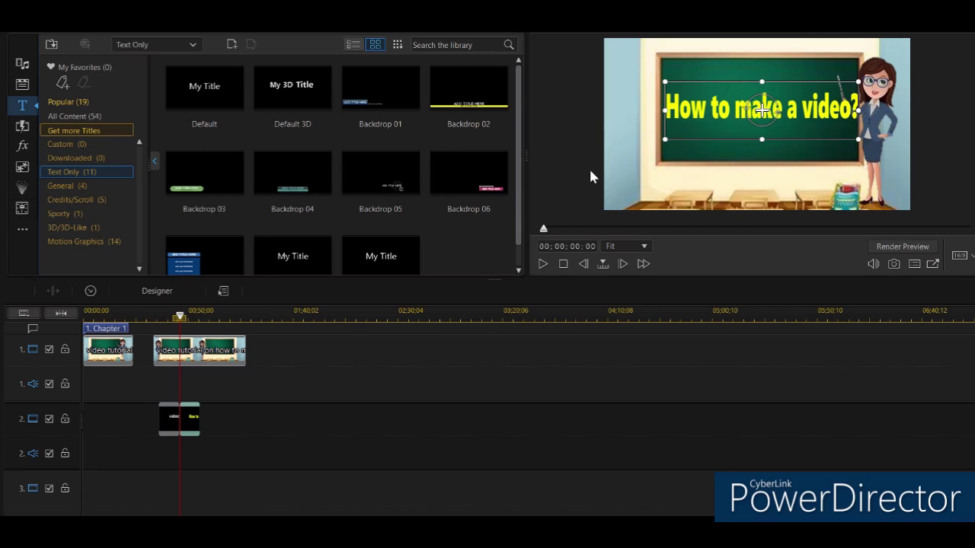
{"action": "left_click", "coordinate": [733, 120]}
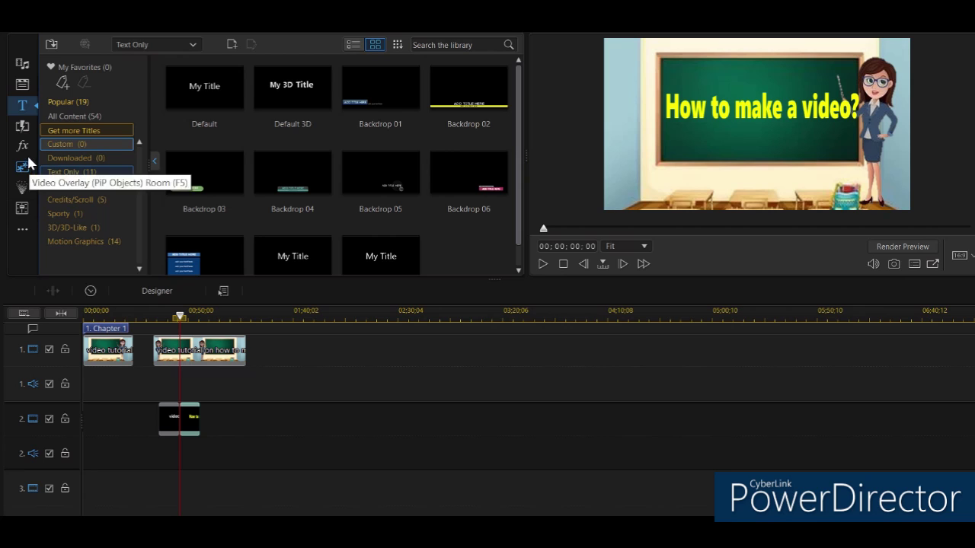
Step: Preview the Rotate CW, Wipe Clock and Wipe Soft transitions, then pick Wipe for the track-2 titles
{"action": "left_click", "coordinate": [23, 128]}
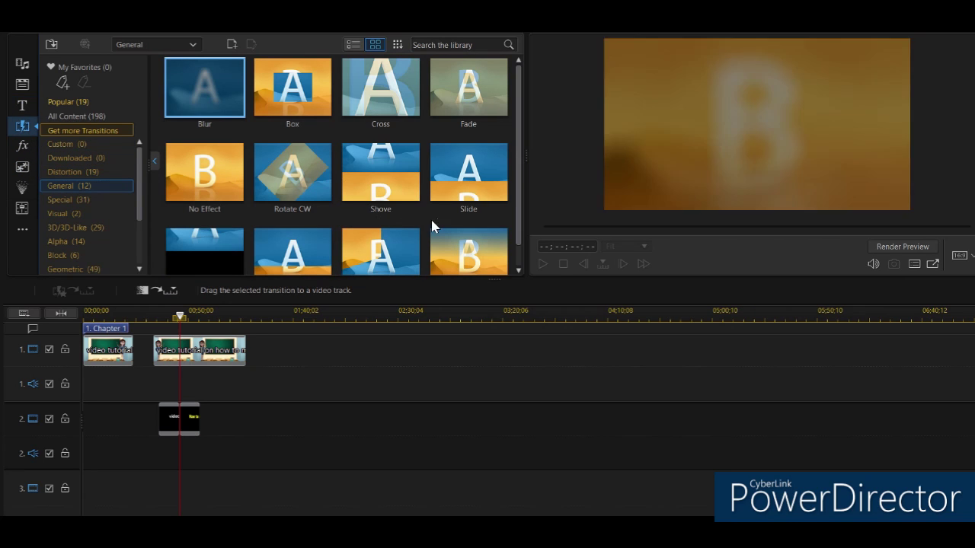
{"action": "left_click", "coordinate": [289, 192]}
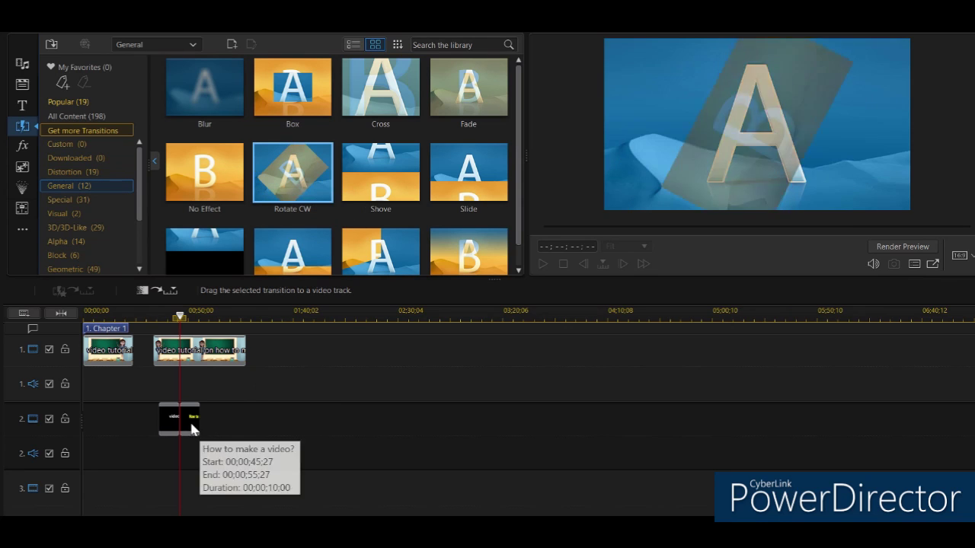
{"action": "left_click", "coordinate": [189, 417]}
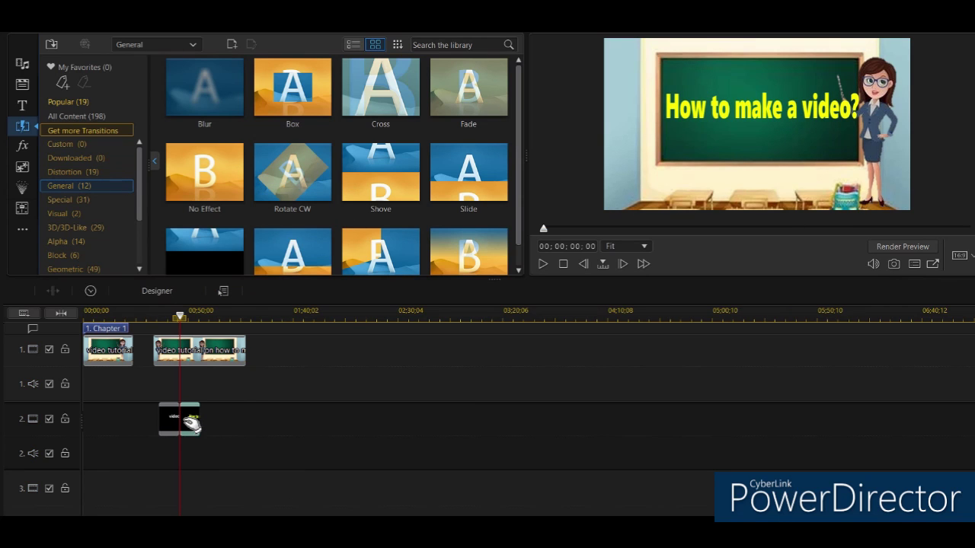
{"action": "scroll", "coordinate": [399, 190], "scroll_direction": "down", "scroll_amount": 1}
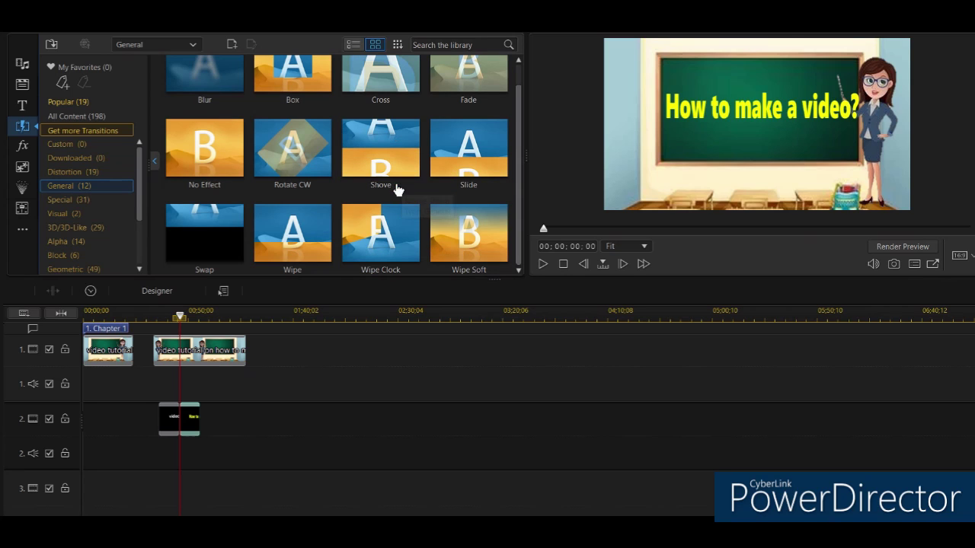
{"action": "left_click", "coordinate": [376, 228]}
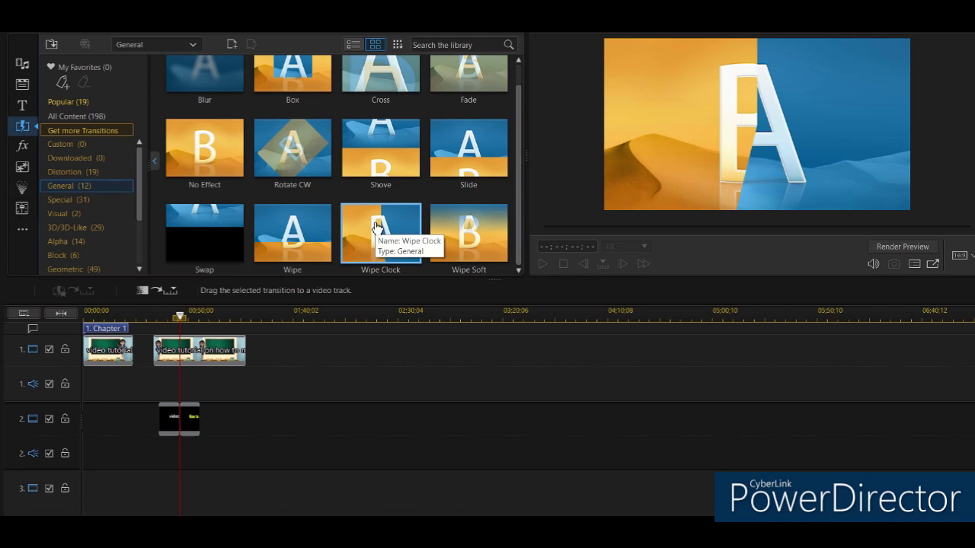
{"action": "left_click", "coordinate": [466, 232]}
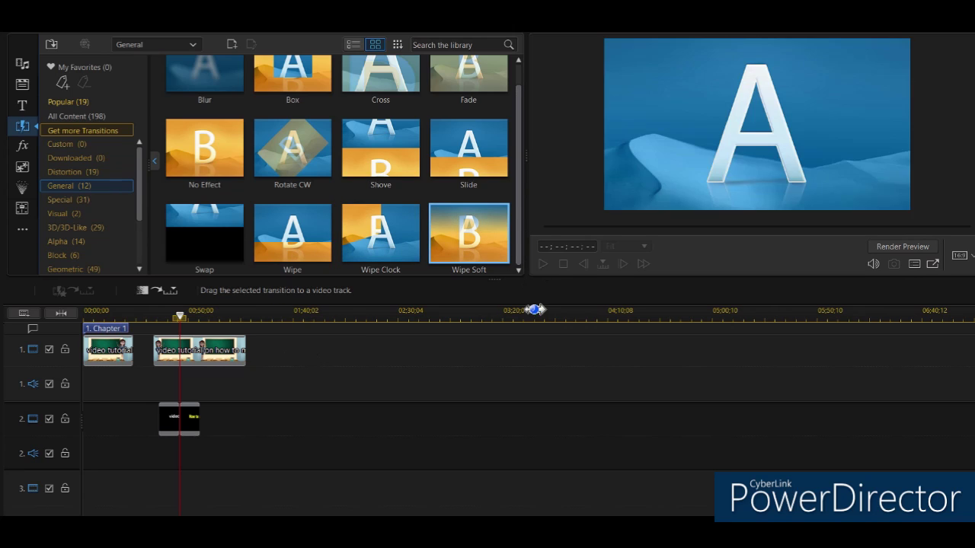
{"action": "left_click", "coordinate": [483, 386]}
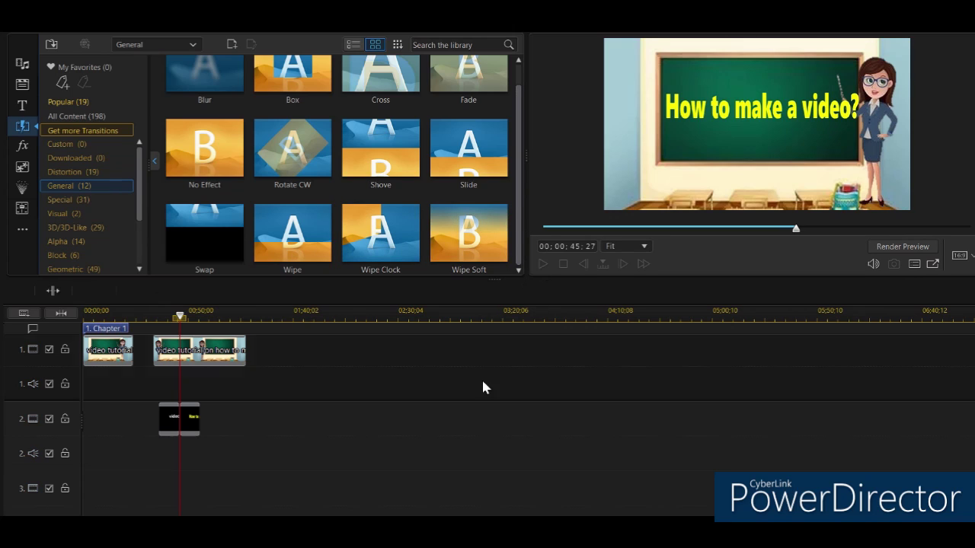
{"action": "left_click", "coordinate": [290, 231]}
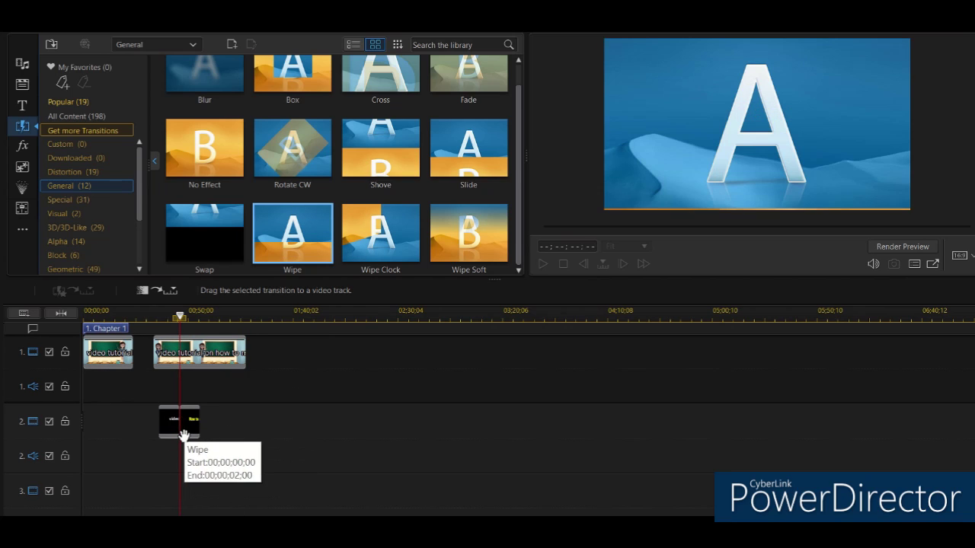
{"action": "left_click", "coordinate": [180, 437]}
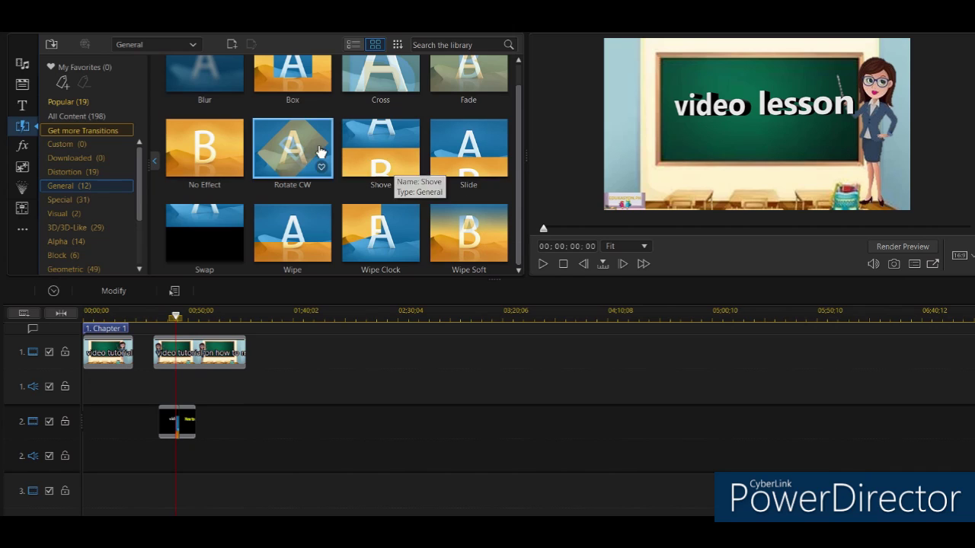
Step: Put a Rotate CW transition on the start of the track-2 title clip and play back to check it
{"action": "left_click", "coordinate": [288, 155]}
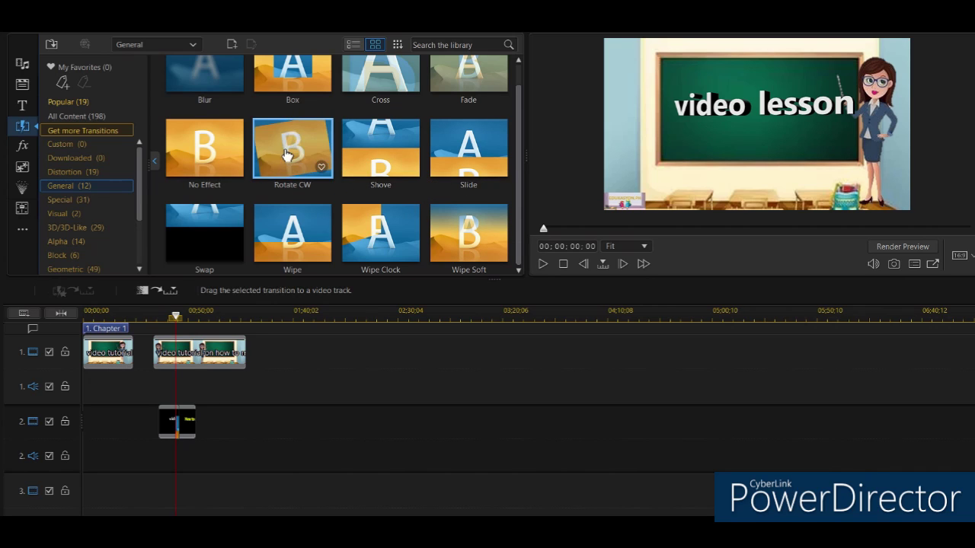
{"action": "mouse_move", "coordinate": [288, 155]}
{"action": "left_mouse_down"}
{"action": "mouse_move", "coordinate": [320, 242]}
{"action": "mouse_move", "coordinate": [318, 310]}
{"action": "mouse_move", "coordinate": [348, 181]}
{"action": "mouse_move", "coordinate": [411, 286]}
{"action": "mouse_move", "coordinate": [342, 435]}
{"action": "mouse_move", "coordinate": [218, 446]}
{"action": "mouse_move", "coordinate": [161, 437]}
{"action": "left_mouse_up"}
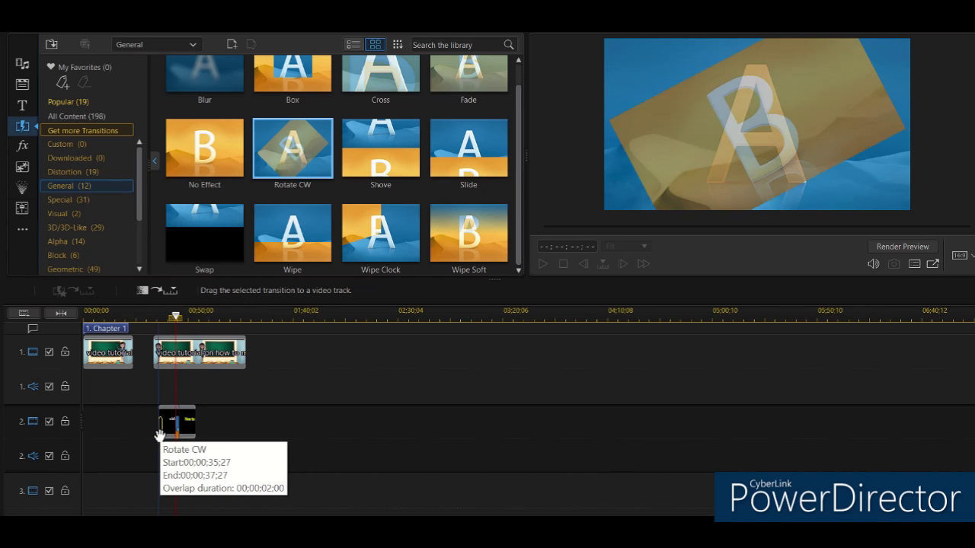
{"action": "left_click", "coordinate": [169, 455]}
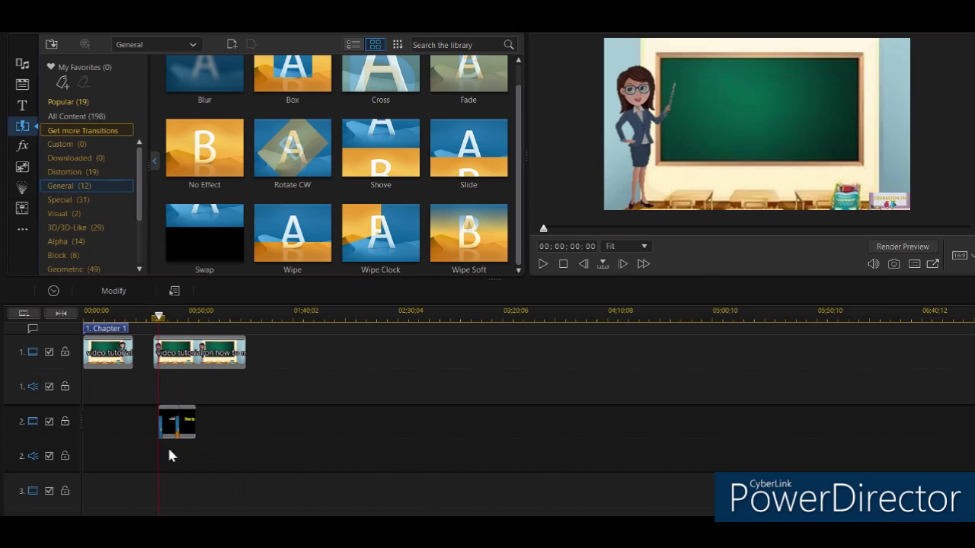
{"action": "left_click", "coordinate": [543, 264]}
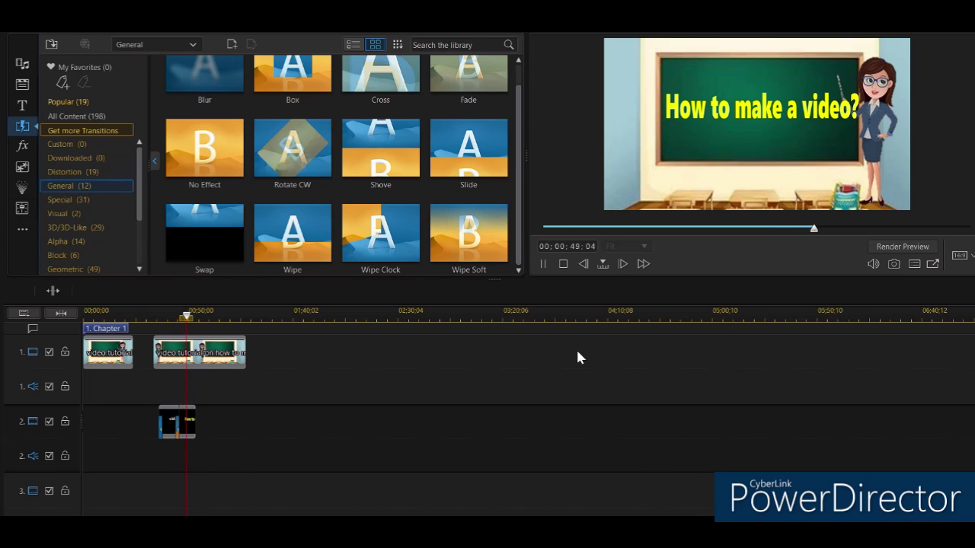
{"action": "left_click", "coordinate": [539, 265]}
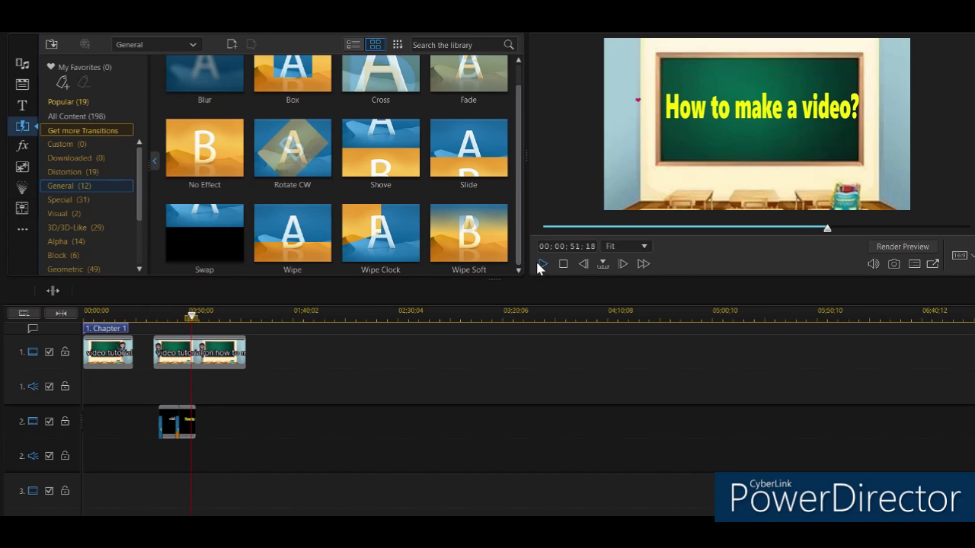
{"action": "left_click", "coordinate": [145, 354]}
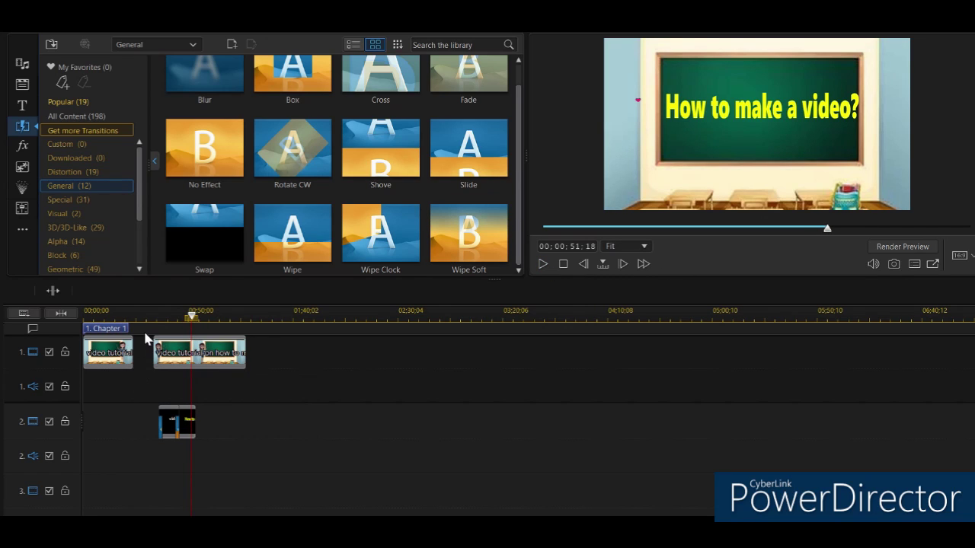
Step: Select the second lesson piece with its titles, slide them left to 00;00;23;25, and replay from the start
{"action": "left_click_drag", "start_coordinate": [145, 456], "coordinate": [311, 459]}
{"action": "left_click_drag", "start_coordinate": [149, 449], "coordinate": [270, 467]}
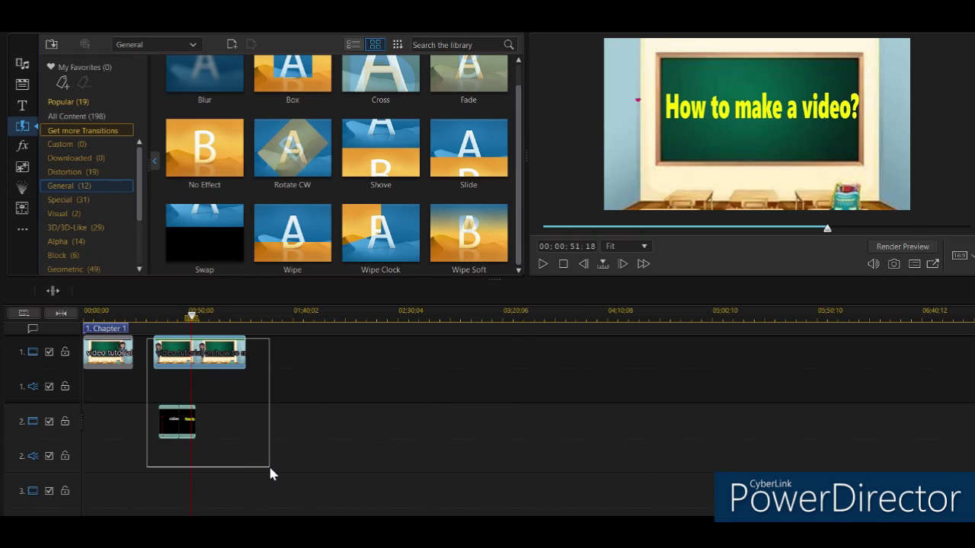
{"action": "left_click_drag", "start_coordinate": [269, 466], "coordinate": [269, 464]}
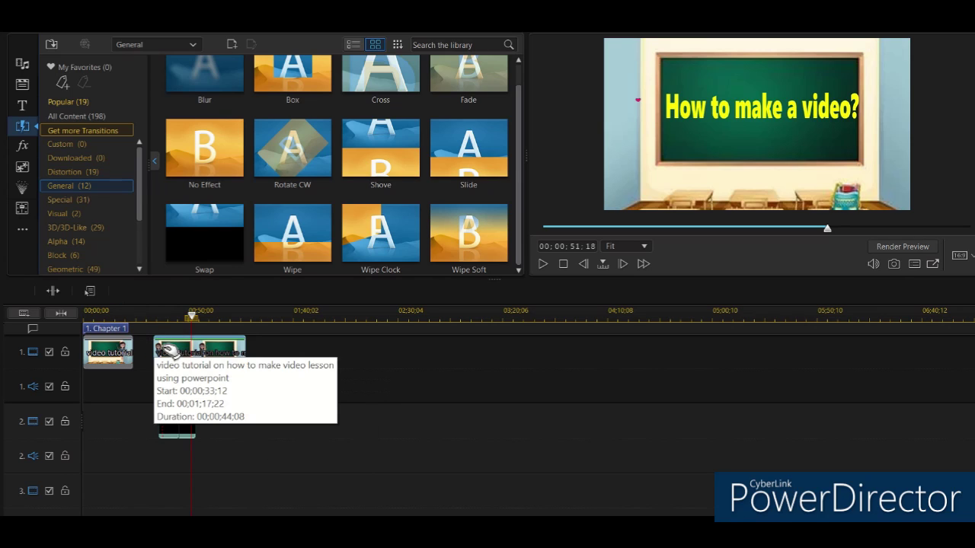
{"action": "left_click_drag", "start_coordinate": [169, 350], "coordinate": [148, 350]}
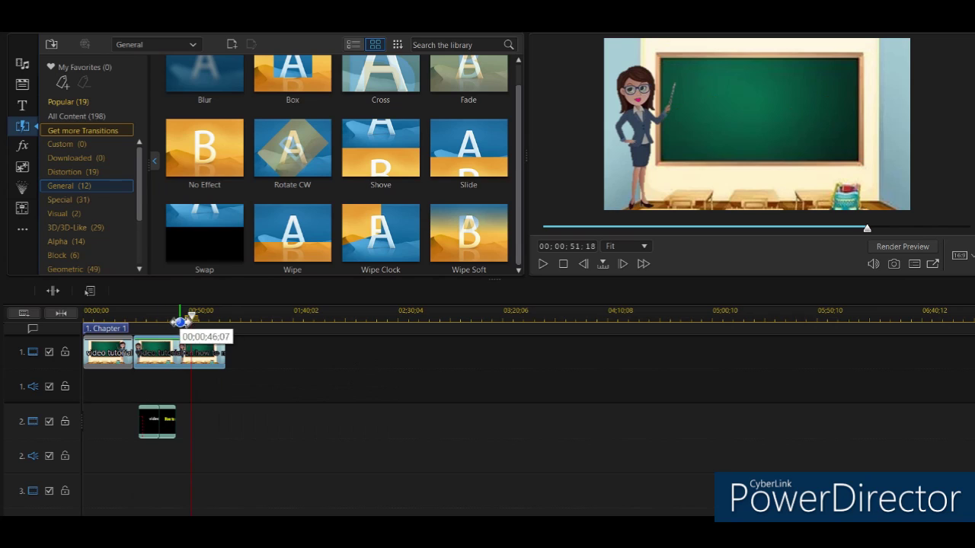
{"action": "left_click_drag", "start_coordinate": [191, 315], "coordinate": [82, 327]}
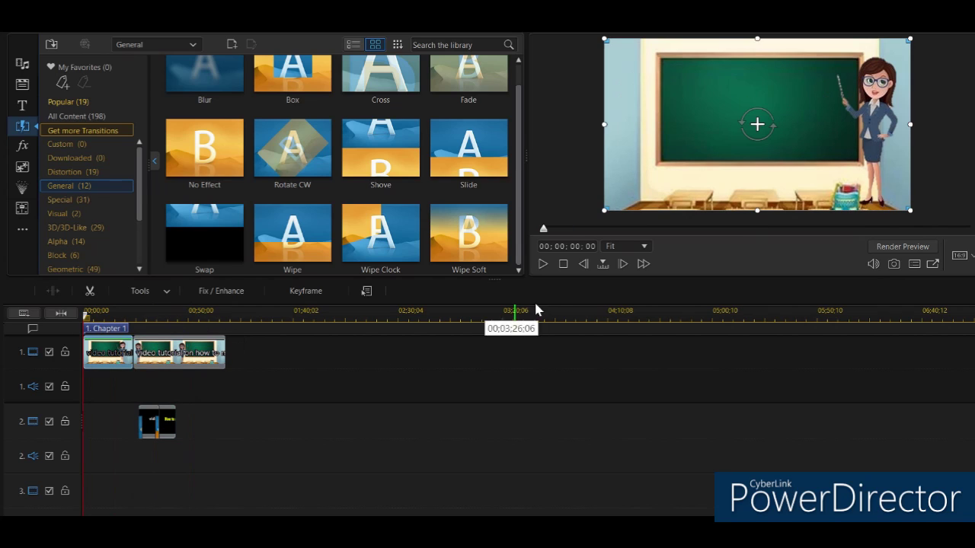
{"action": "left_click", "coordinate": [543, 263]}
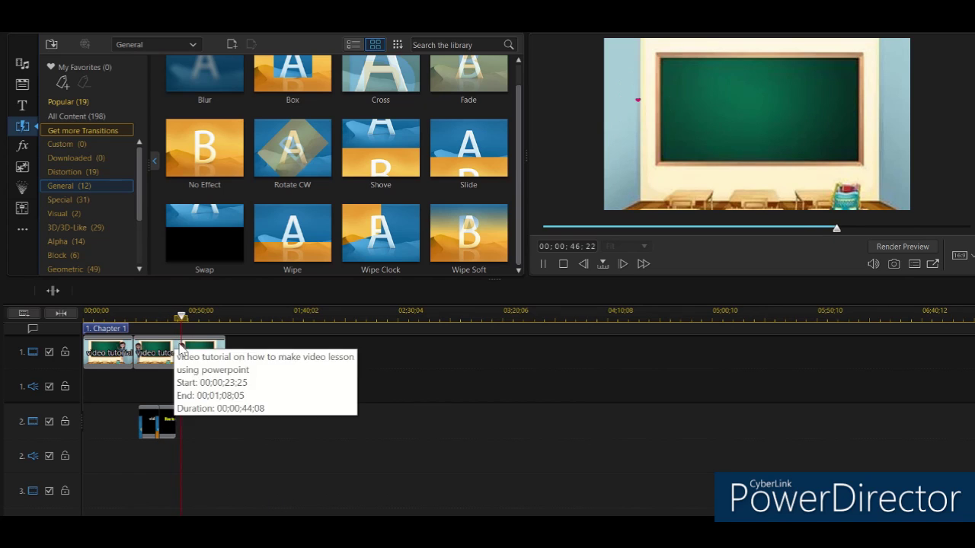
Step: In the title library, preview the Backdrop 03 and Backdrop 05 styles, then pick Default 3D
{"action": "left_click", "coordinate": [27, 108]}
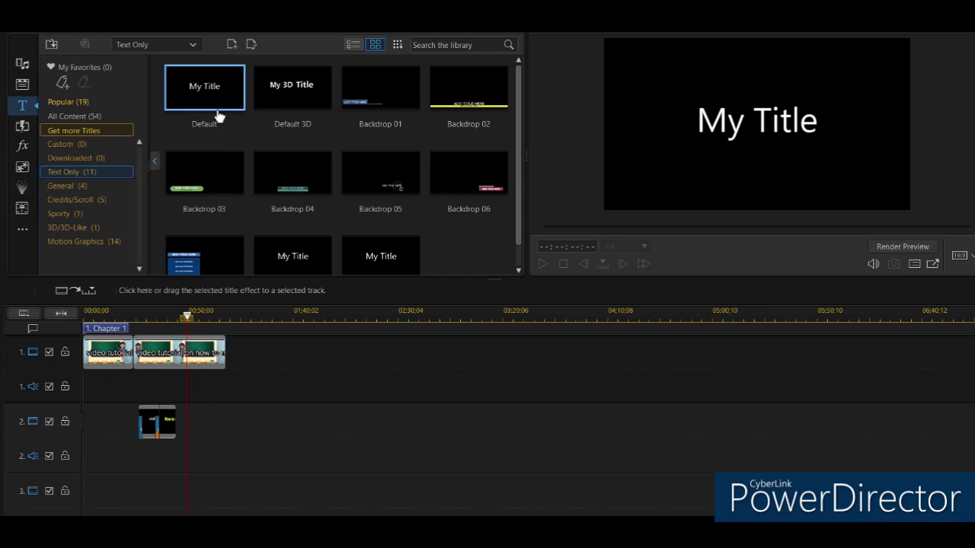
{"action": "left_click", "coordinate": [204, 180]}
{"action": "left_click", "coordinate": [371, 169]}
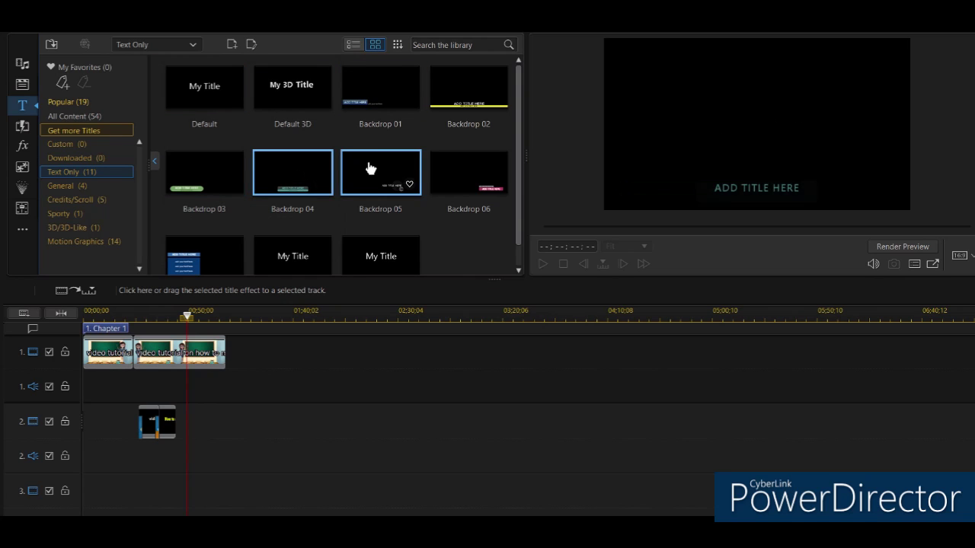
{"action": "left_click", "coordinate": [291, 94]}
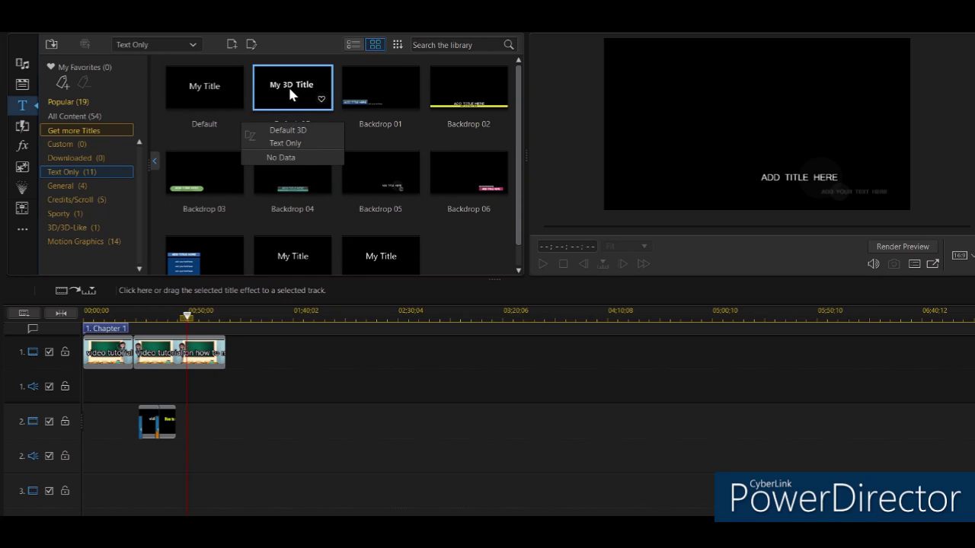
Step: Open Default 3D in Title Designer, close it unchanged, and drag it onto track 2
{"action": "double_click", "coordinate": [290, 91]}
{"action": "left_click", "coordinate": [825, 69]}
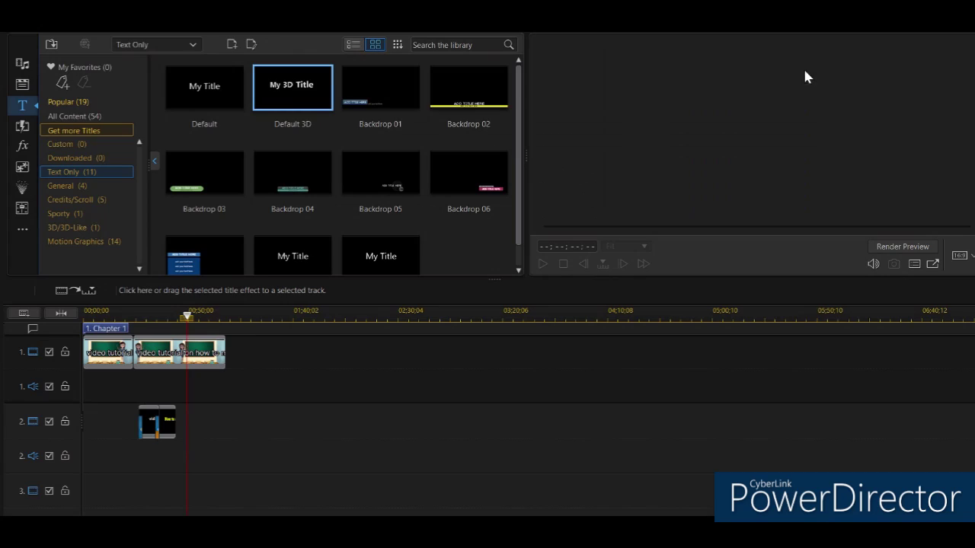
{"action": "left_click_drag", "start_coordinate": [276, 96], "coordinate": [303, 97]}
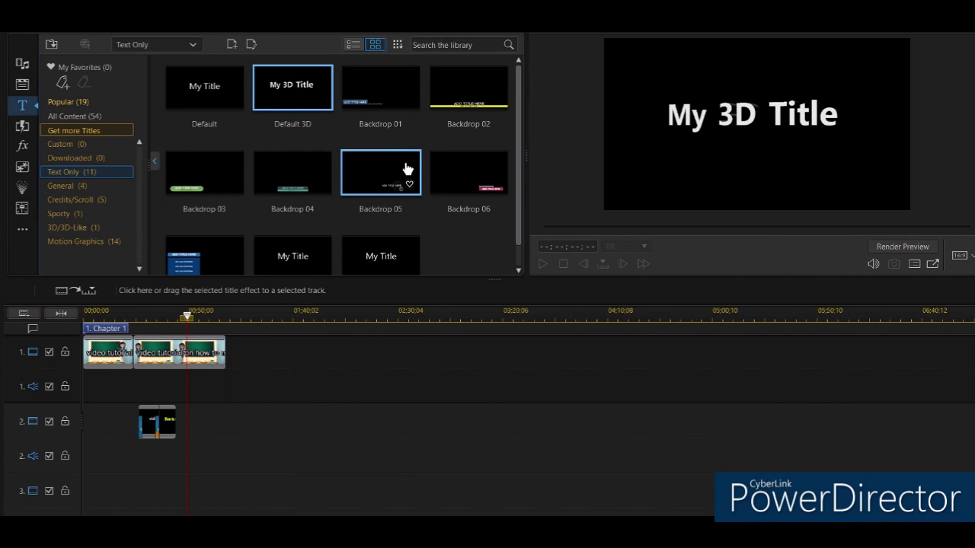
{"action": "left_click_drag", "start_coordinate": [290, 80], "coordinate": [198, 455]}
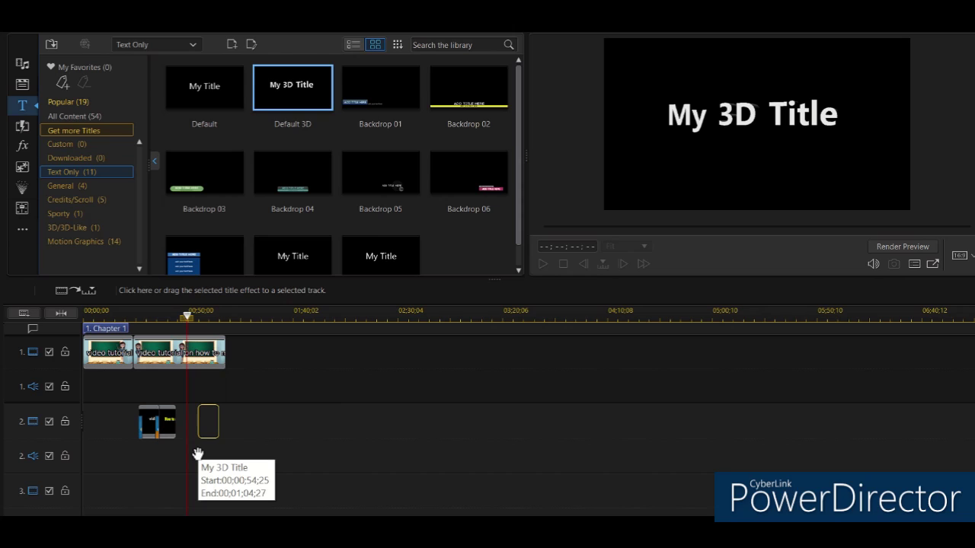
Step: Drop the 3D title clip on track 2 and replace 'My' with 'please like share and'
{"action": "left_click_drag", "start_coordinate": [198, 455], "coordinate": [196, 455]}
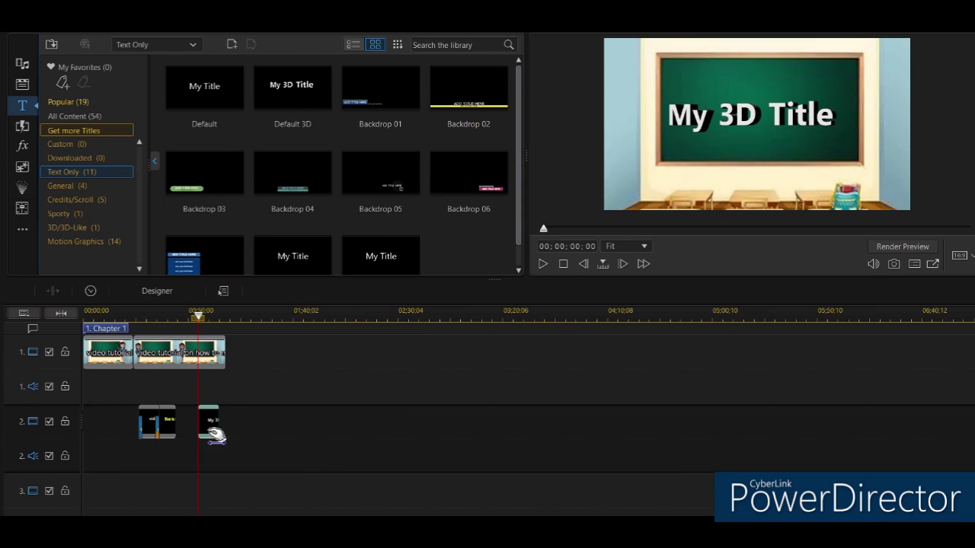
{"action": "left_click_drag", "start_coordinate": [213, 431], "coordinate": [210, 433]}
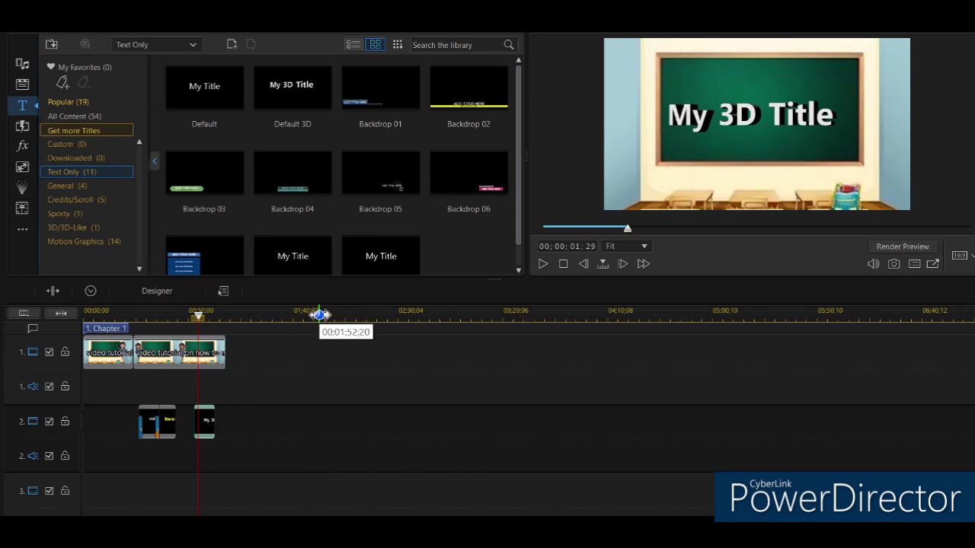
{"action": "left_click", "coordinate": [826, 113]}
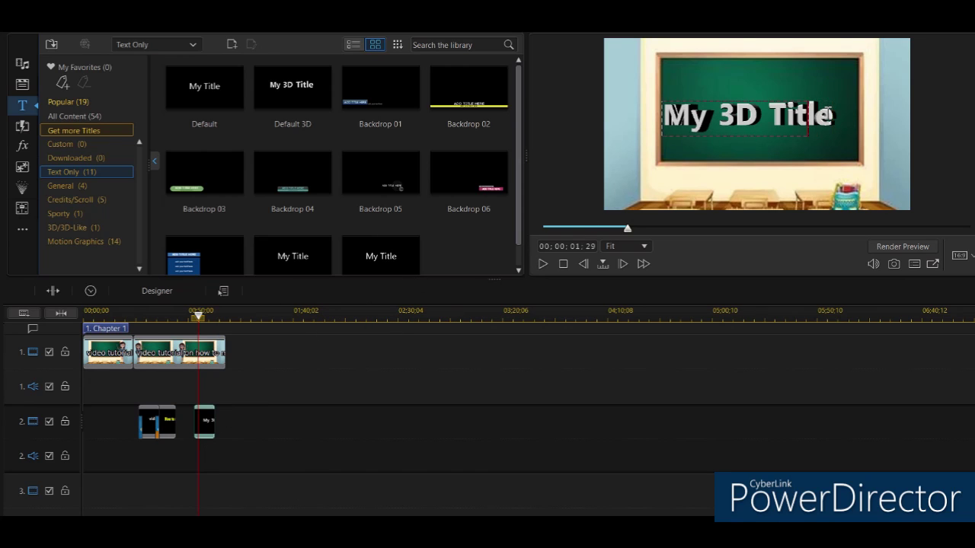
{"action": "key", "text": "ctrl+shift+Left"}
{"action": "type", "text": "please"}
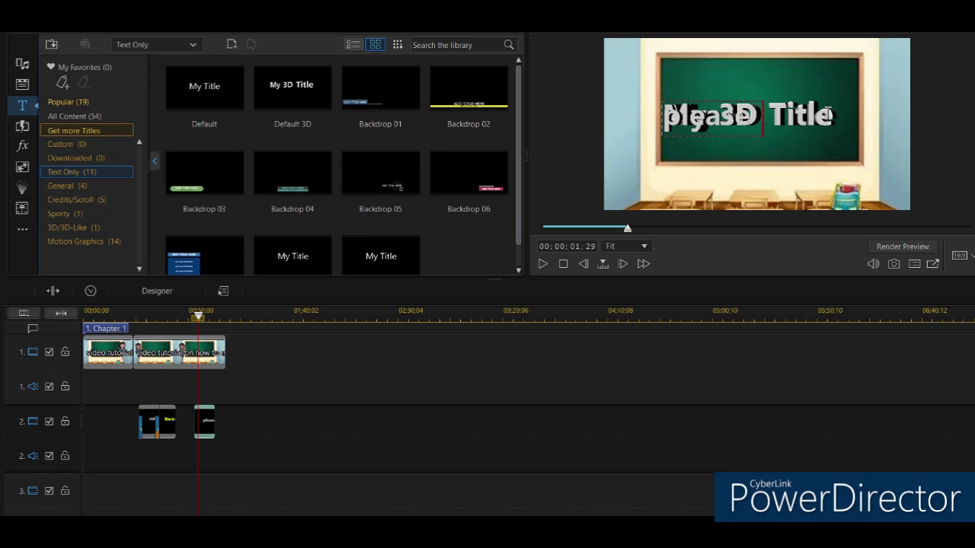
{"action": "type", "text": " like this"}
{"action": "key", "text": "BackSpace"}
{"action": "key", "text": "BackSpace"}
{"action": "key", "text": "BackSpace"}
{"action": "key", "text": "BackSpace"}
{"action": "key", "text": "BackSpace"}
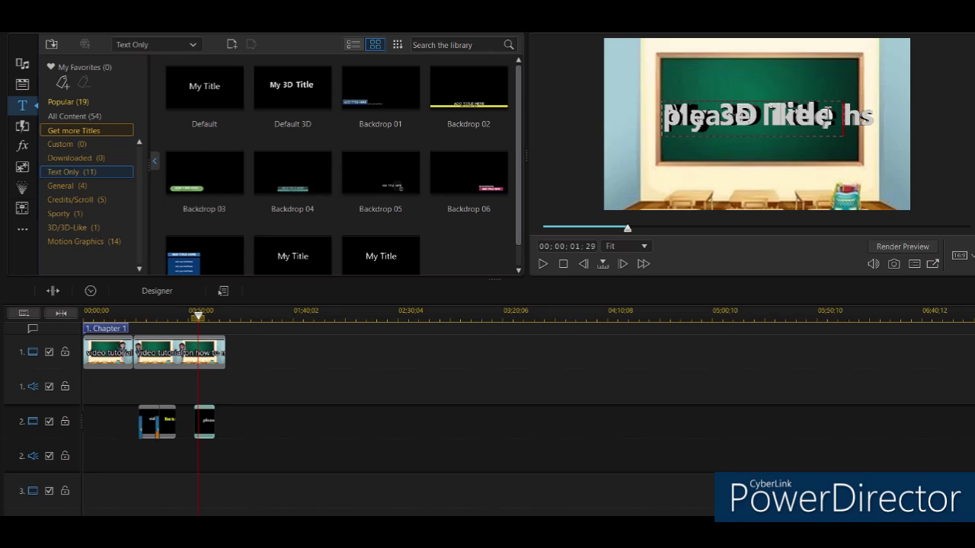
{"action": "type", "text": "share"}
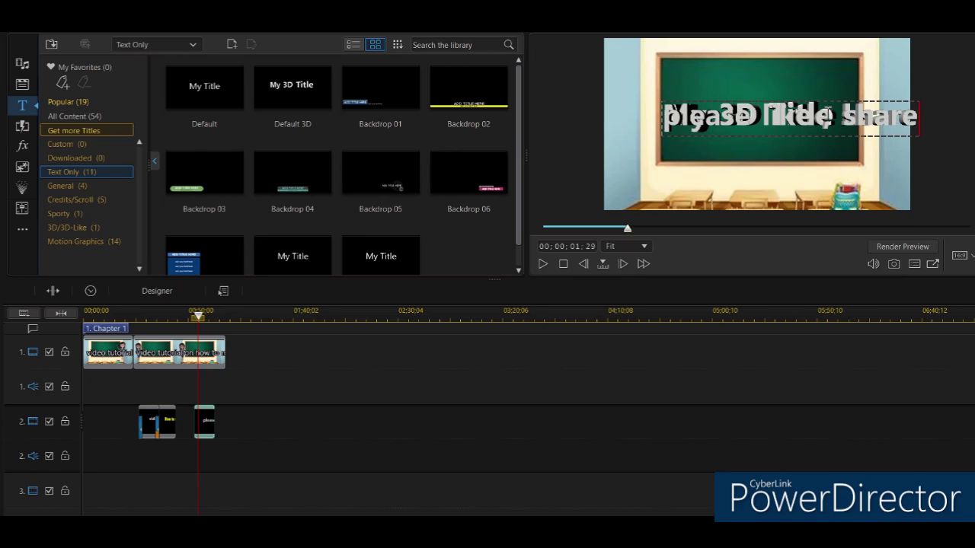
{"action": "type", "text": " and subscribe"}
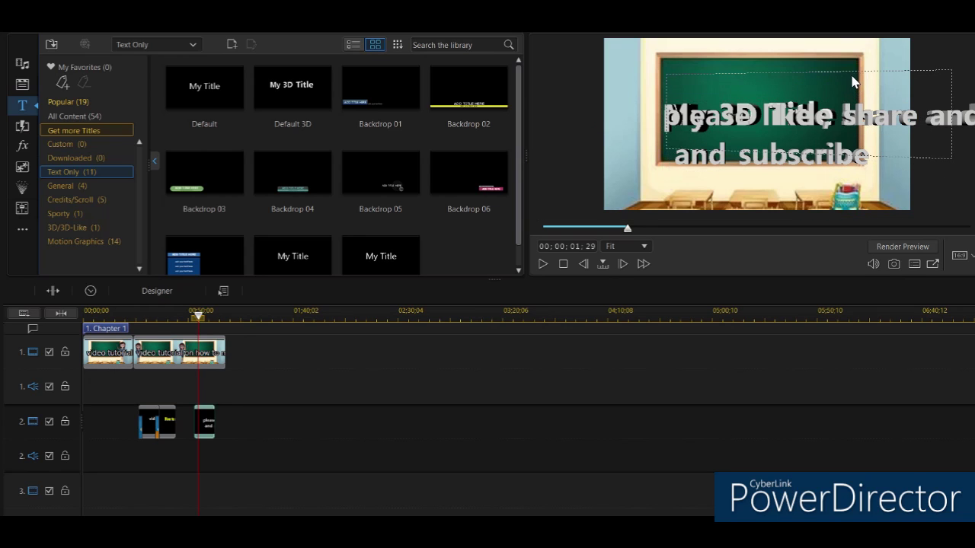
Step: Add the comma after 'like' so the title reads 'please like, share and subscribe'
{"action": "left_click", "coordinate": [536, 381]}
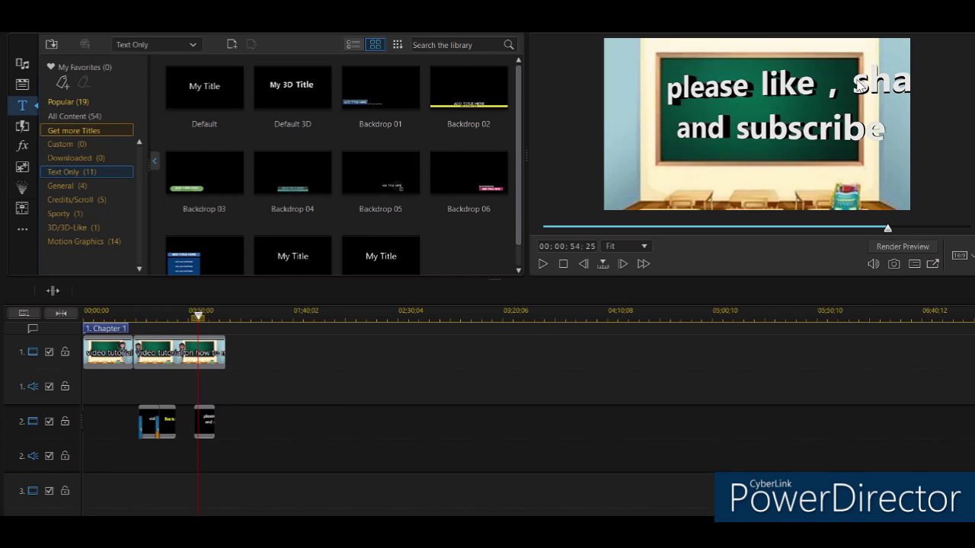
{"action": "left_click", "coordinate": [204, 424]}
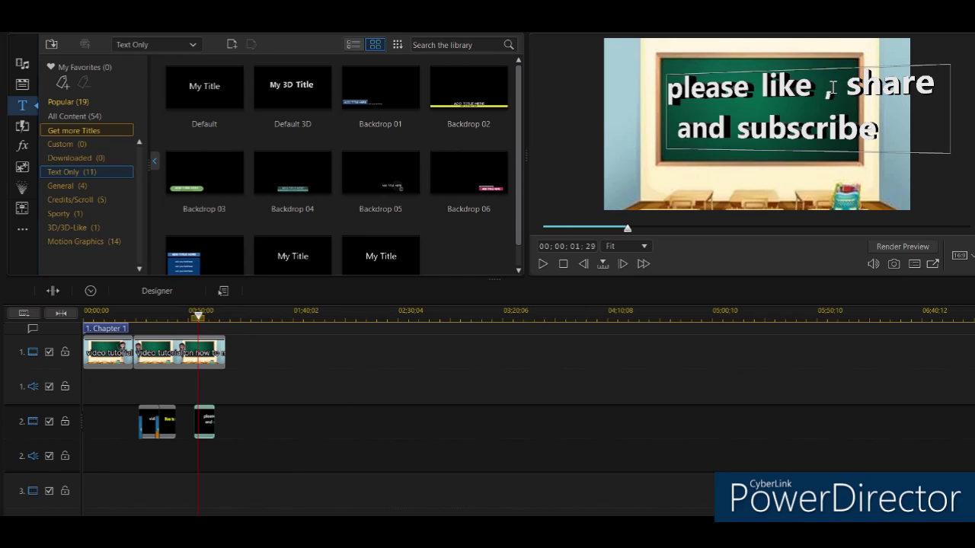
{"action": "left_click_drag", "start_coordinate": [833, 88], "coordinate": [828, 87]}
{"action": "key", "text": "BackSpace"}
{"action": "key", "text": "BackSpace"}
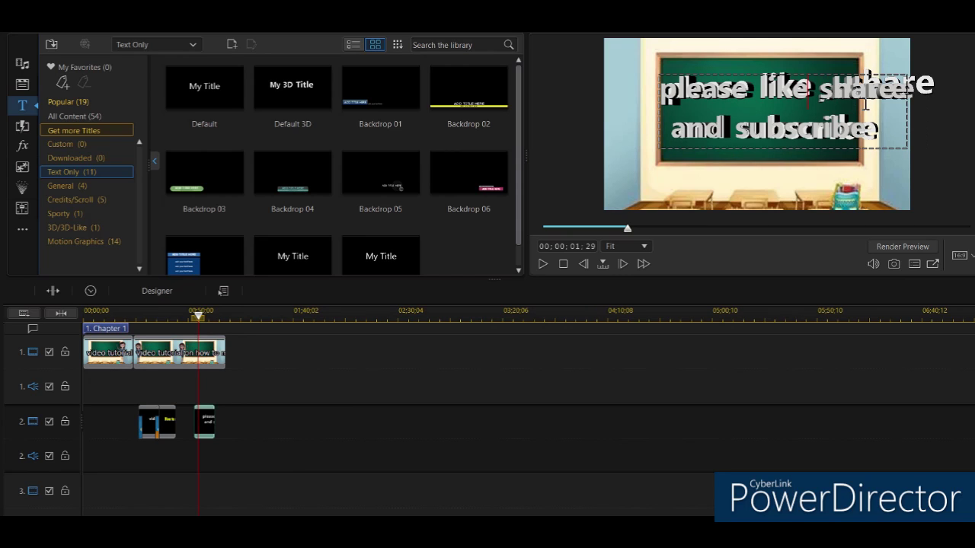
{"action": "type", "text": ","}
{"action": "left_click", "coordinate": [300, 440]}
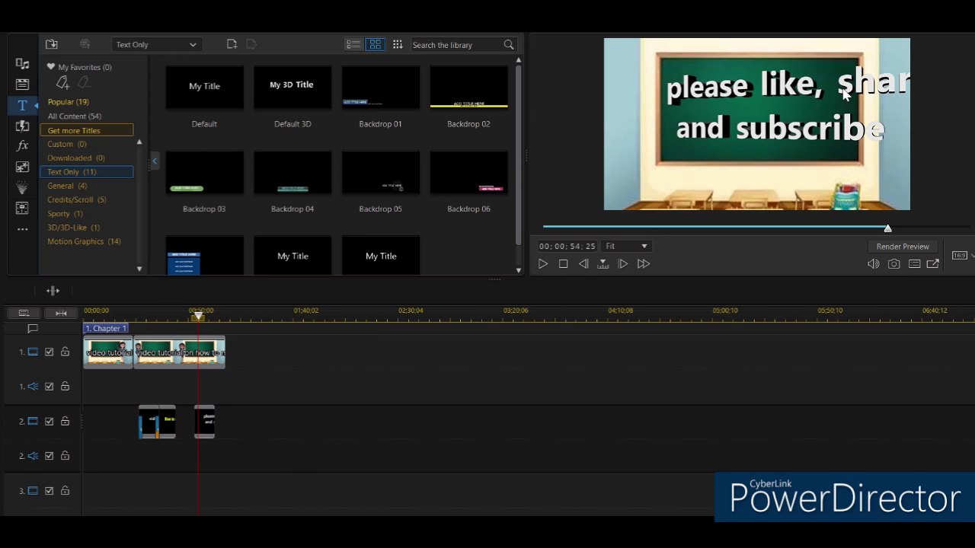
{"action": "left_click", "coordinate": [205, 422]}
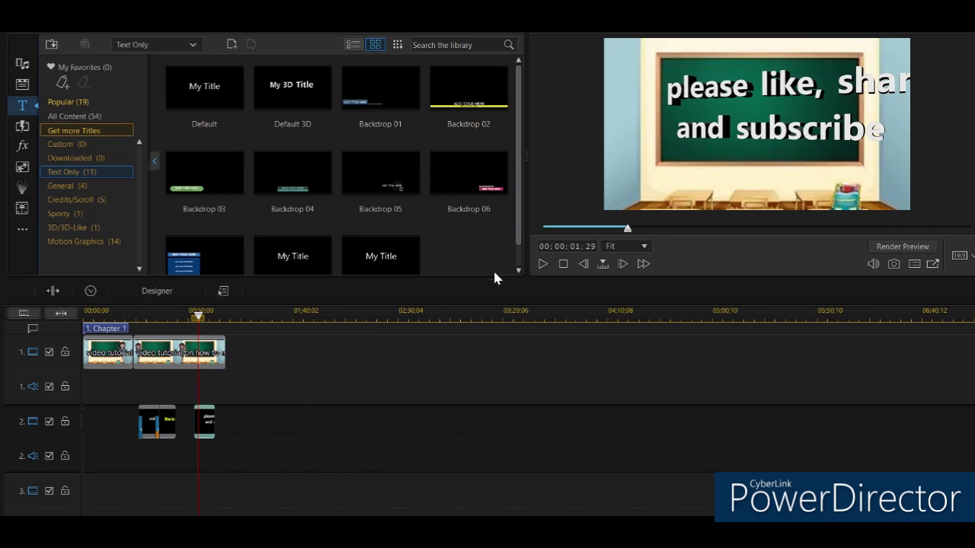
{"action": "left_click", "coordinate": [775, 120]}
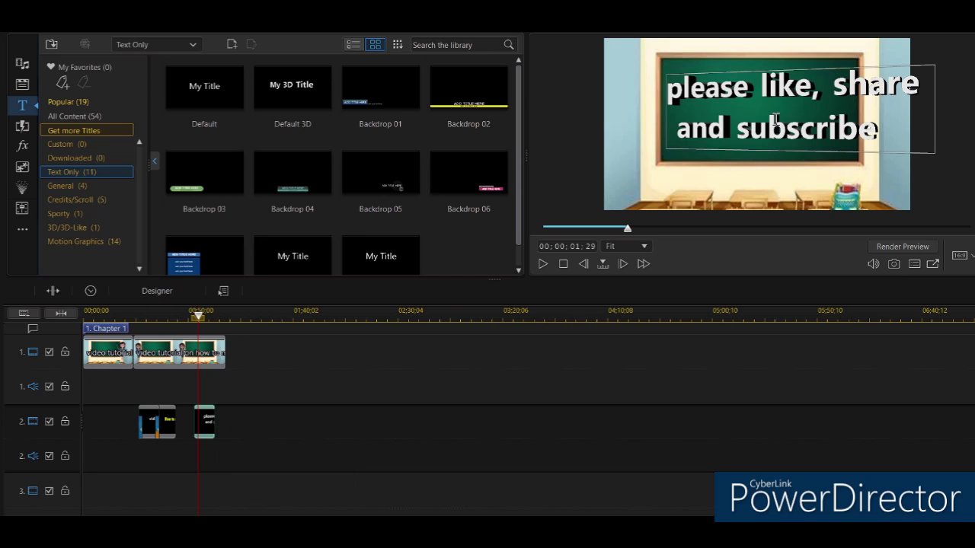
Step: Reduce all of the ending title's text to font size 30
{"action": "left_click_drag", "start_coordinate": [669, 89], "coordinate": [896, 143]}
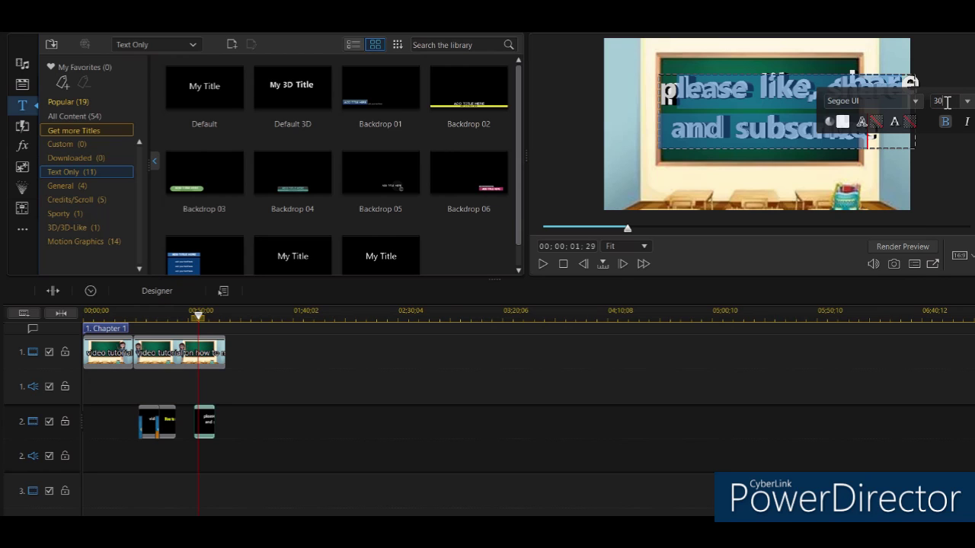
{"action": "left_click", "coordinate": [888, 175]}
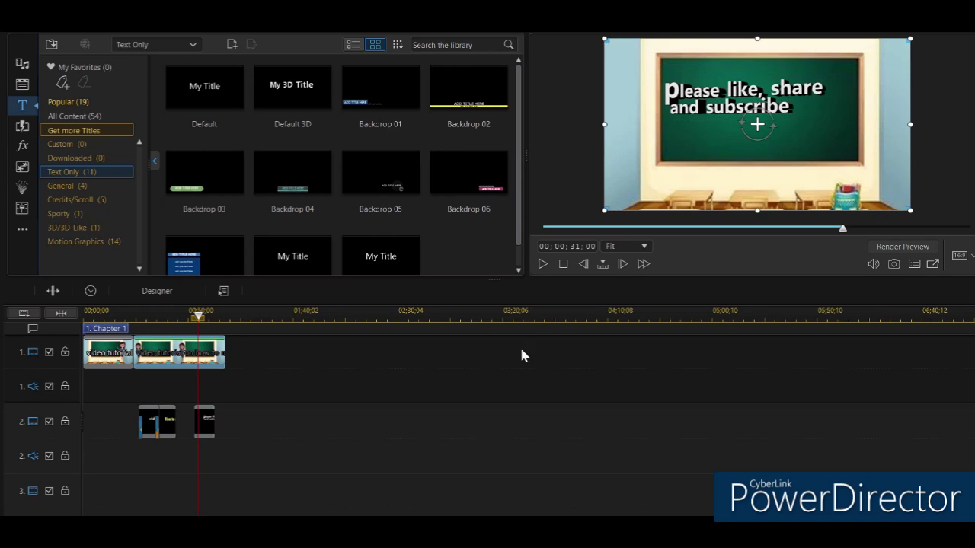
{"action": "left_click", "coordinate": [298, 430]}
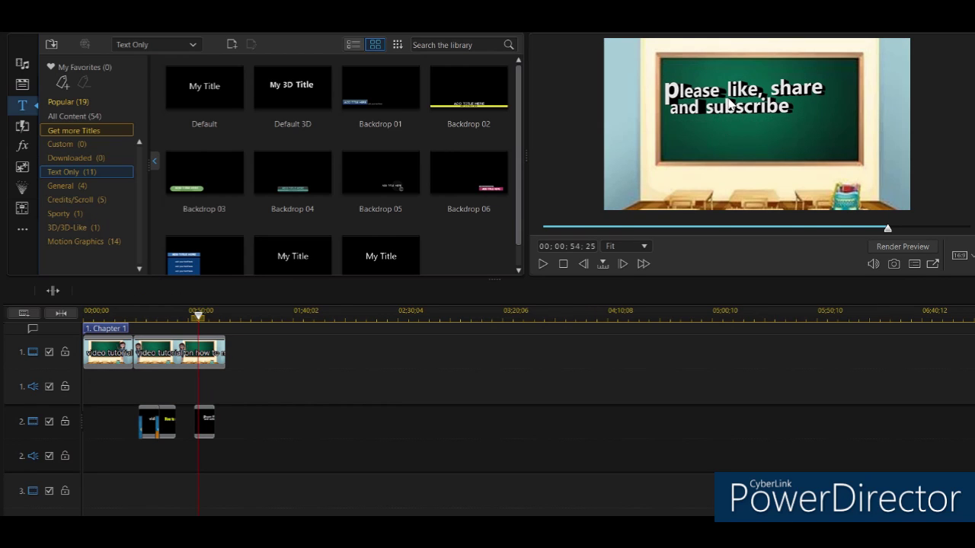
Step: Move the title box slightly right and down on the chalkboard
{"action": "left_click", "coordinate": [204, 423]}
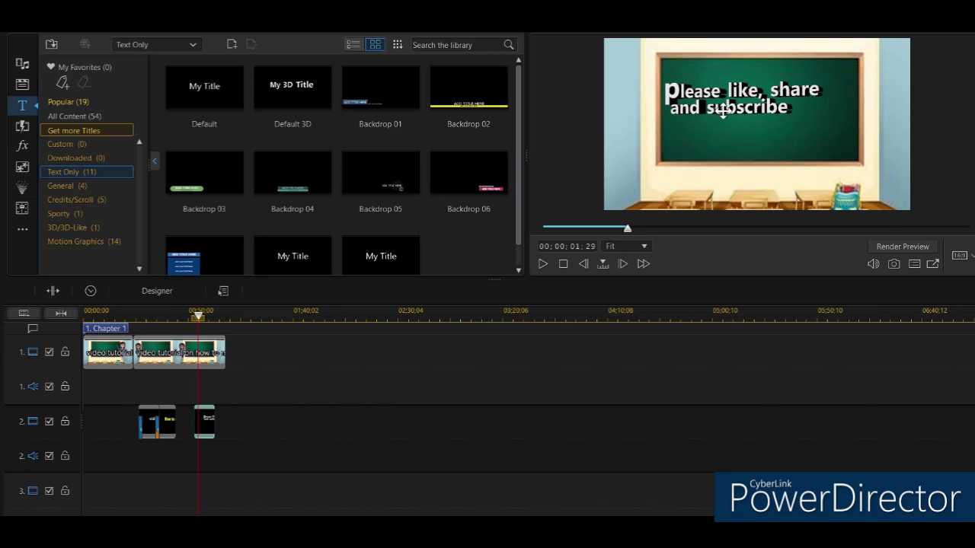
{"action": "left_click_drag", "start_coordinate": [753, 72], "coordinate": [774, 87]}
{"action": "left_click", "coordinate": [271, 421]}
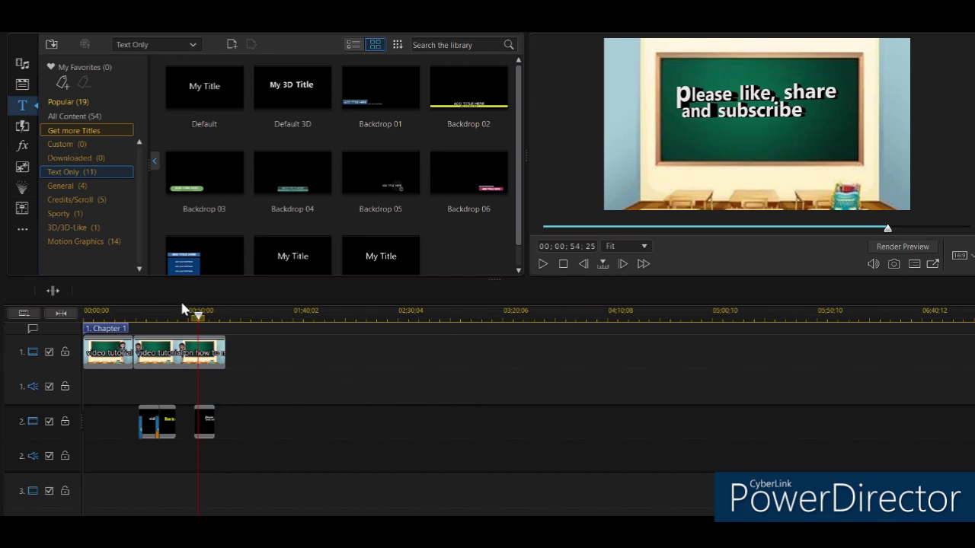
Step: Scrub the playhead back to 00;00;00;00 to review the movie from the start
{"action": "left_click_drag", "start_coordinate": [198, 312], "coordinate": [84, 312]}
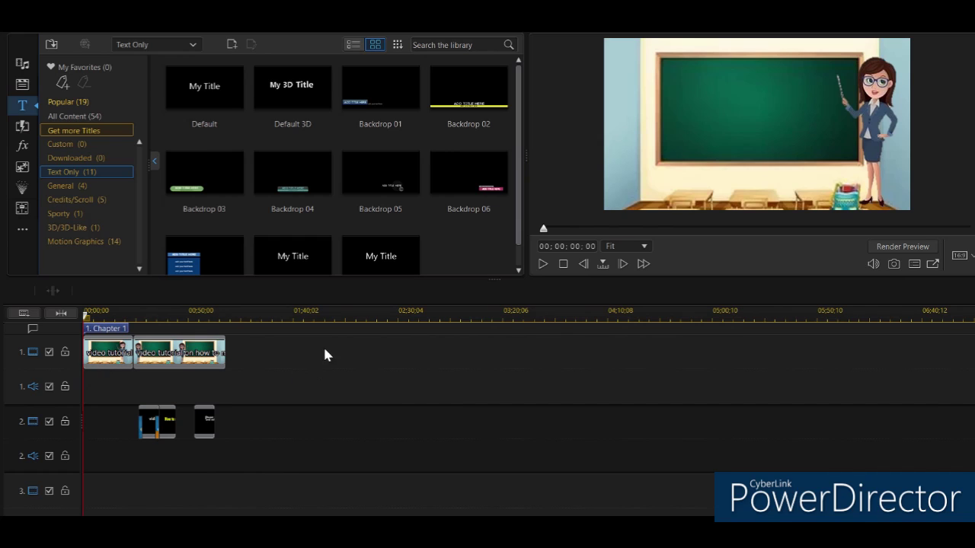
{"action": "mouse_move", "coordinate": [495, 39]}
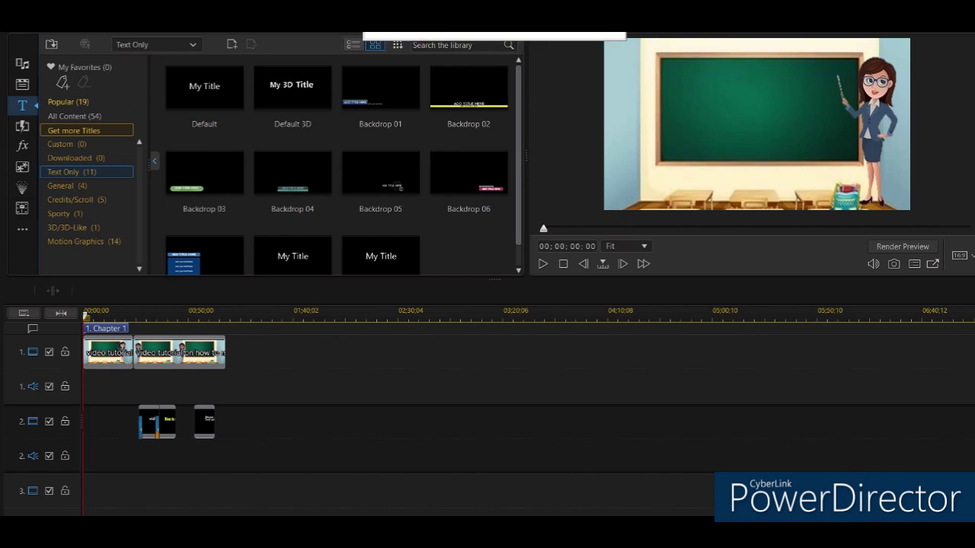